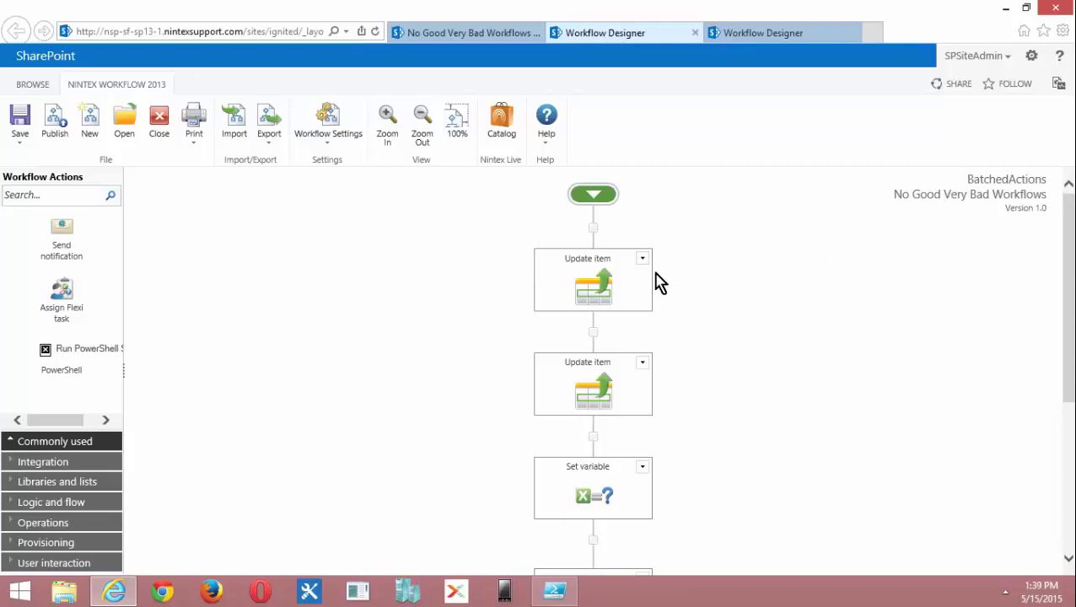
Step: Check the field settings of both Update item actions in the BatchedActions workflow, leaving them unchanged
double_click(608, 286)
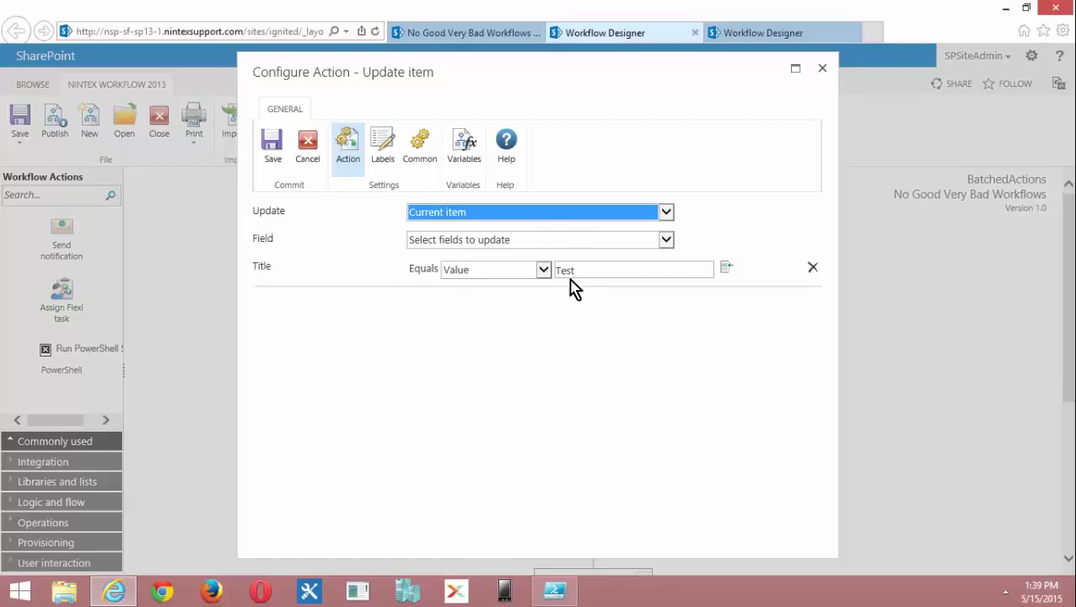
click(822, 69)
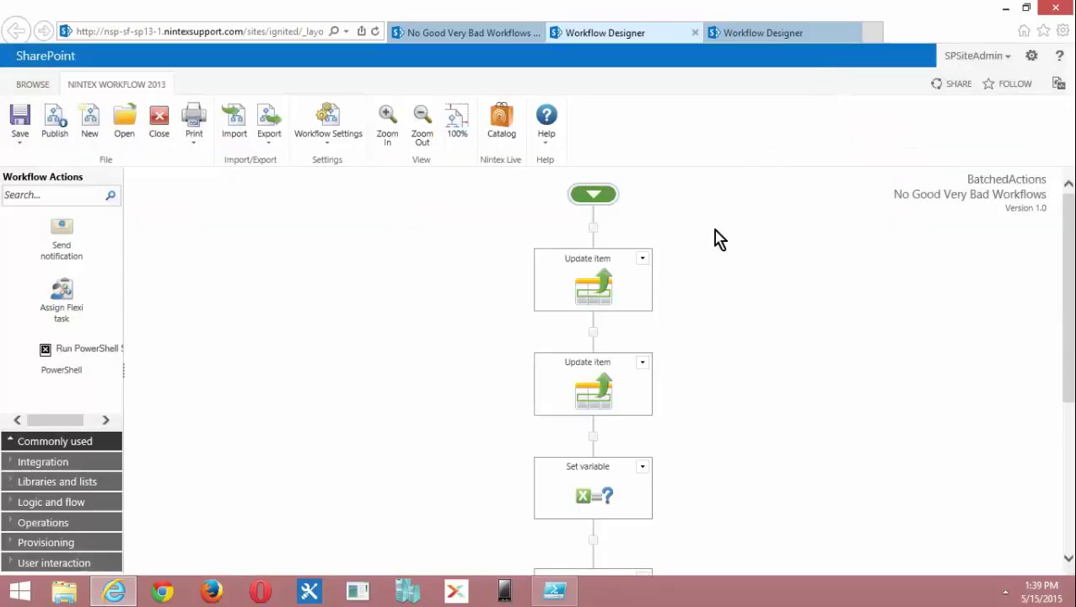
double_click(600, 394)
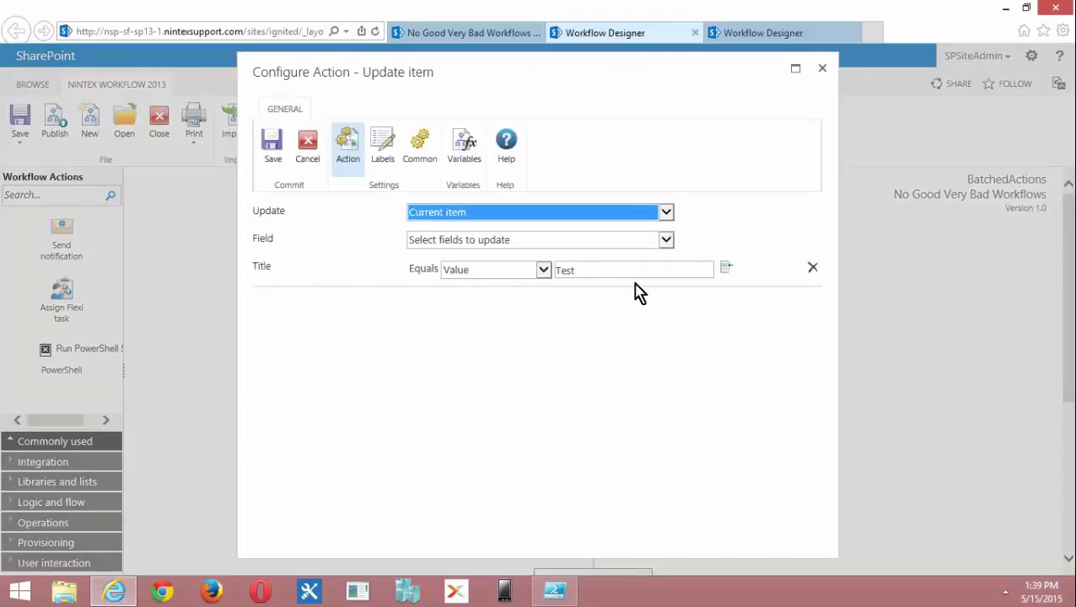
click(820, 67)
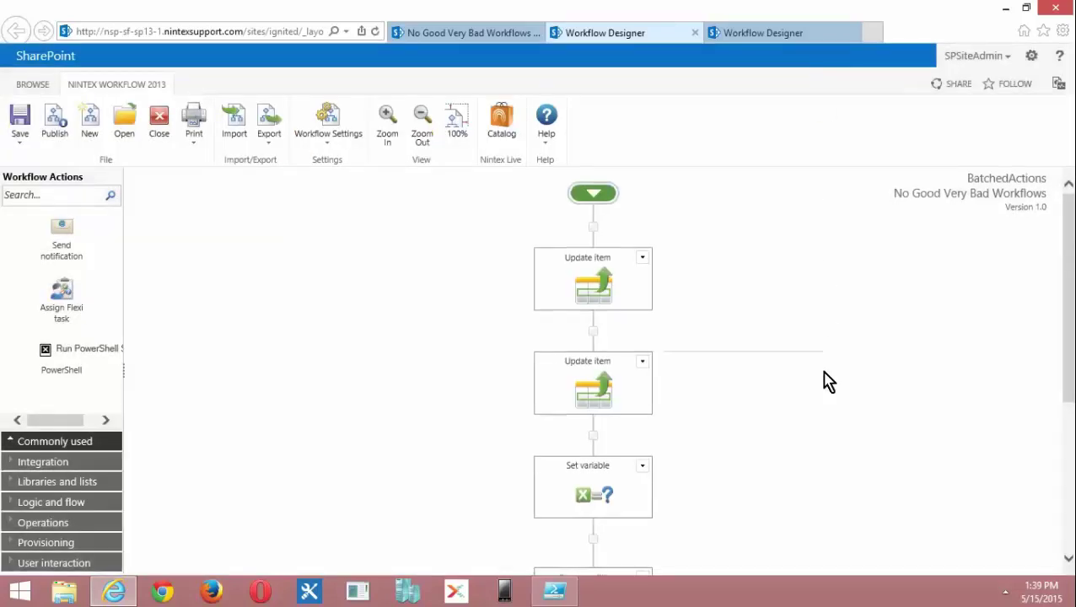
Step: Check which variable and list lookup the Set variable action below the two Update item actions uses
scroll(823, 379, down, 2)
double_click(606, 398)
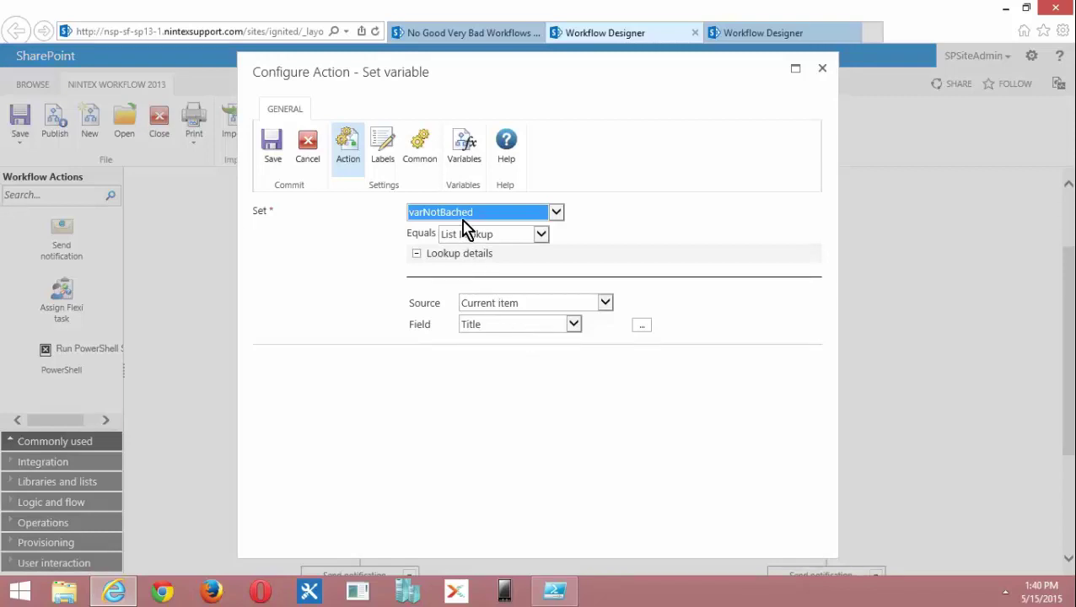
click(312, 152)
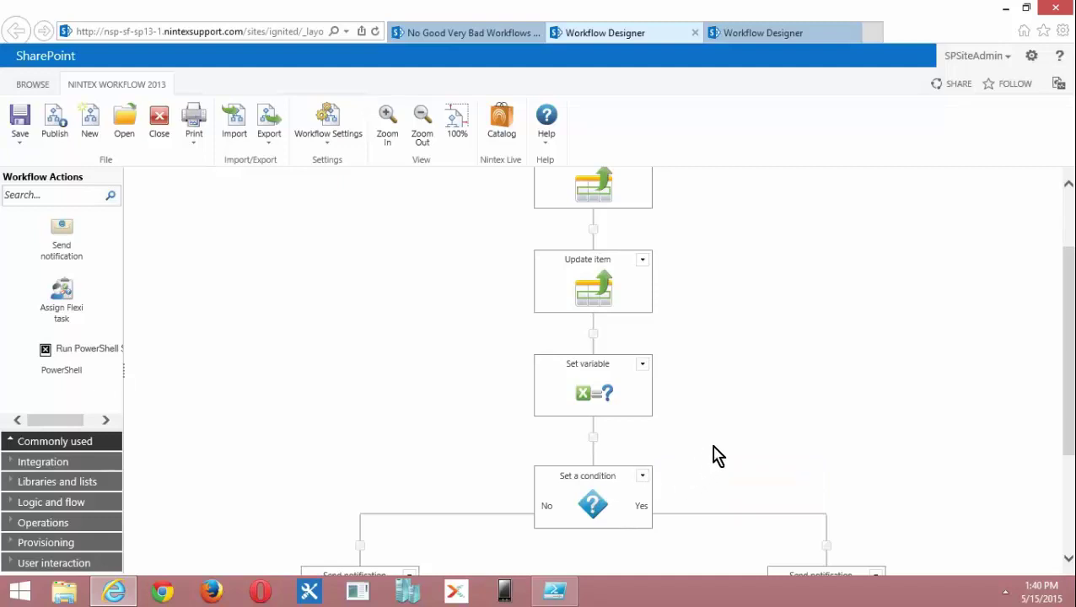
Step: Review the execution order of the two Update item actions and the Set variable action in the workflow
mouse_move(600, 403)
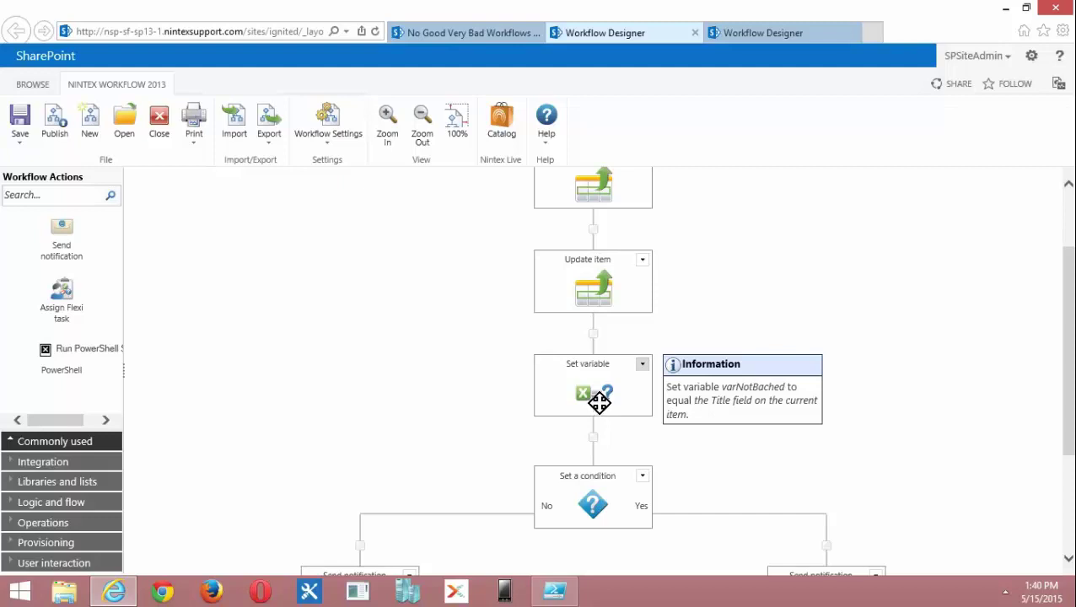
mouse_move(590, 293)
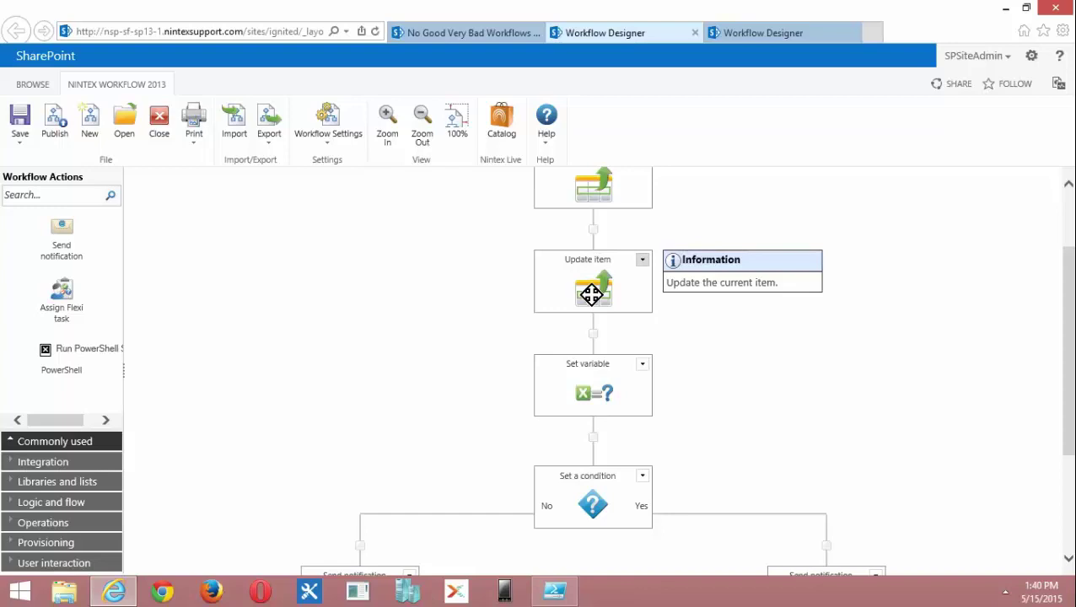
scroll(805, 183, up, 2)
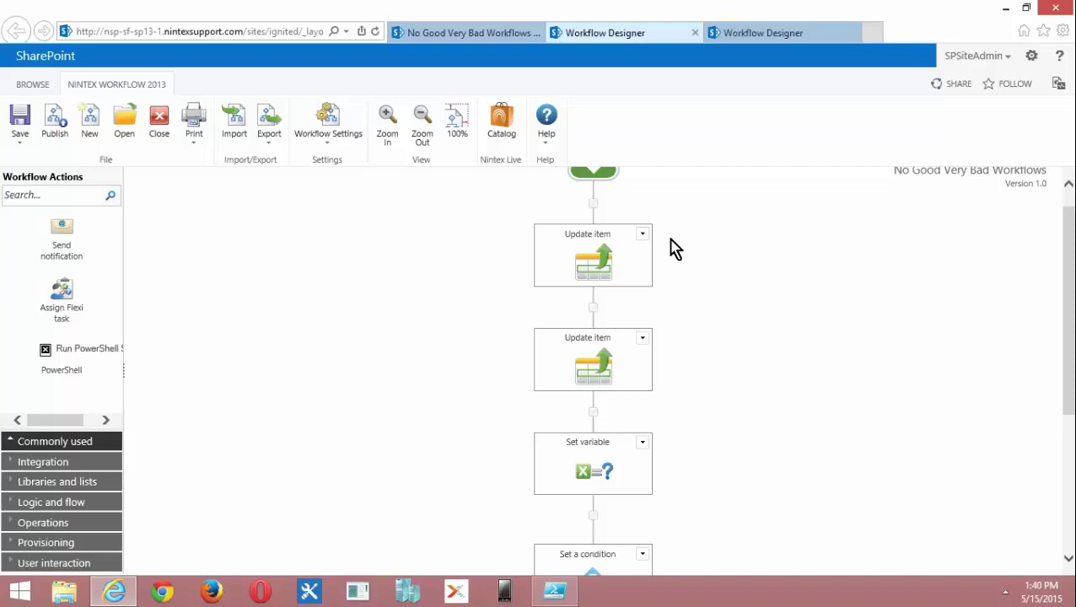
mouse_move(615, 259)
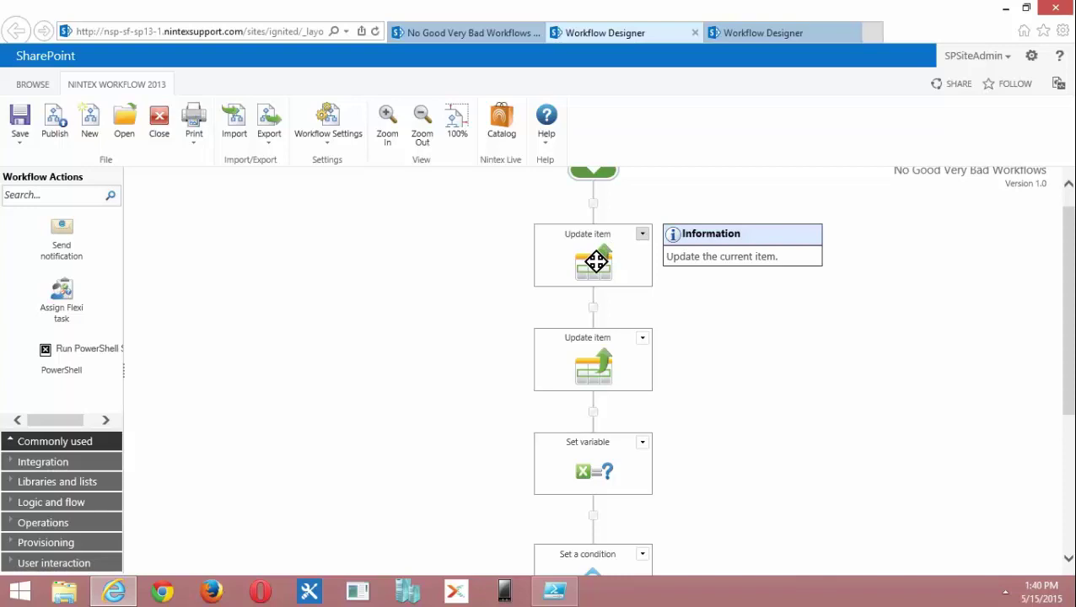
mouse_move(590, 356)
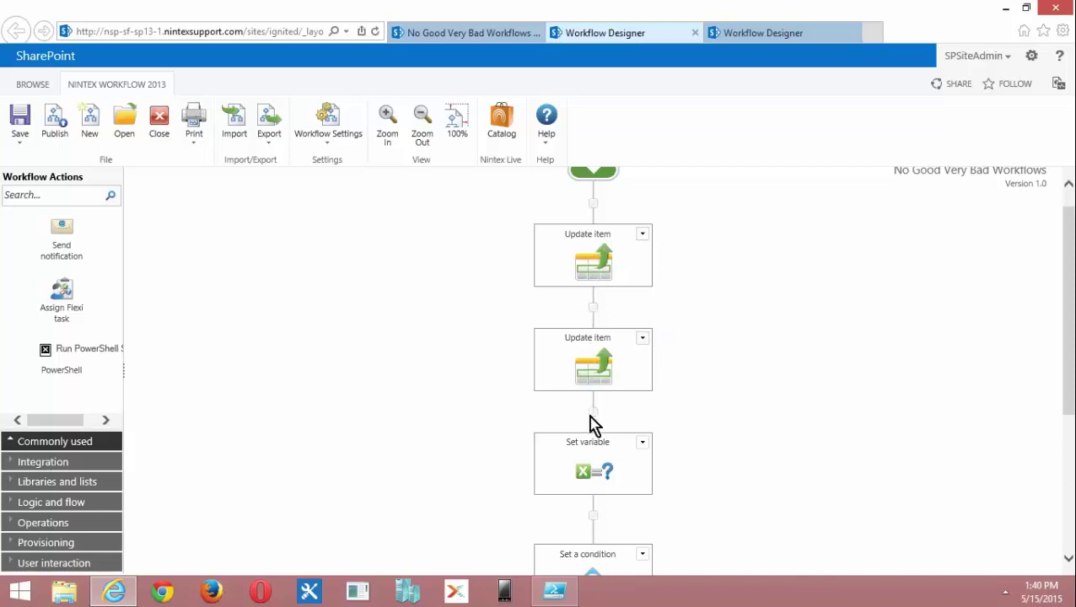
mouse_move(600, 472)
mouse_move(620, 288)
mouse_move(640, 384)
mouse_move(644, 492)
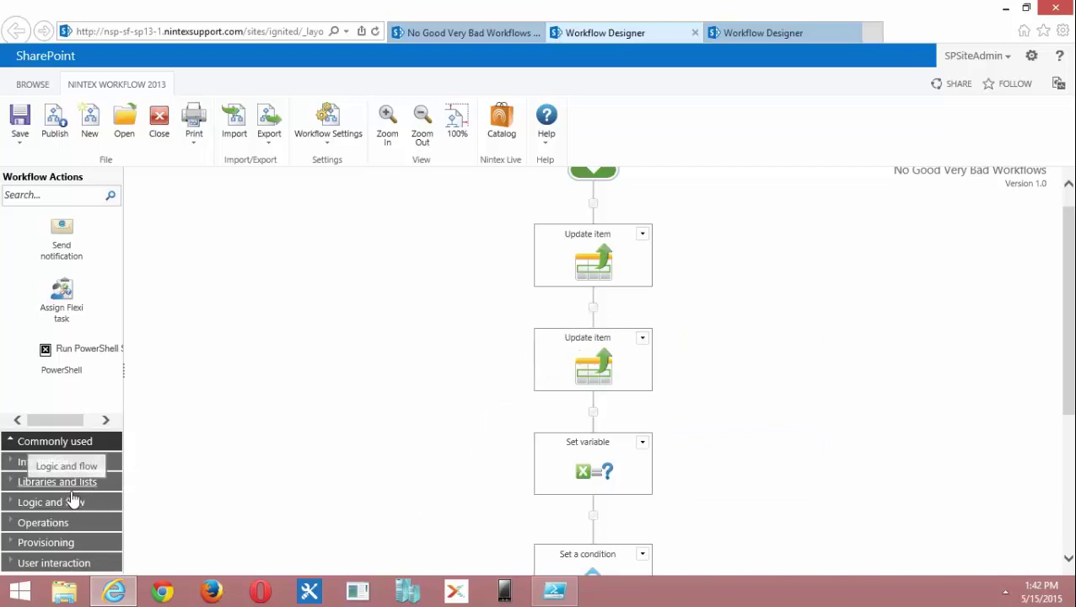
Step: Insert a Commit pending changes action between the second Update item action and the Set variable action
click(66, 522)
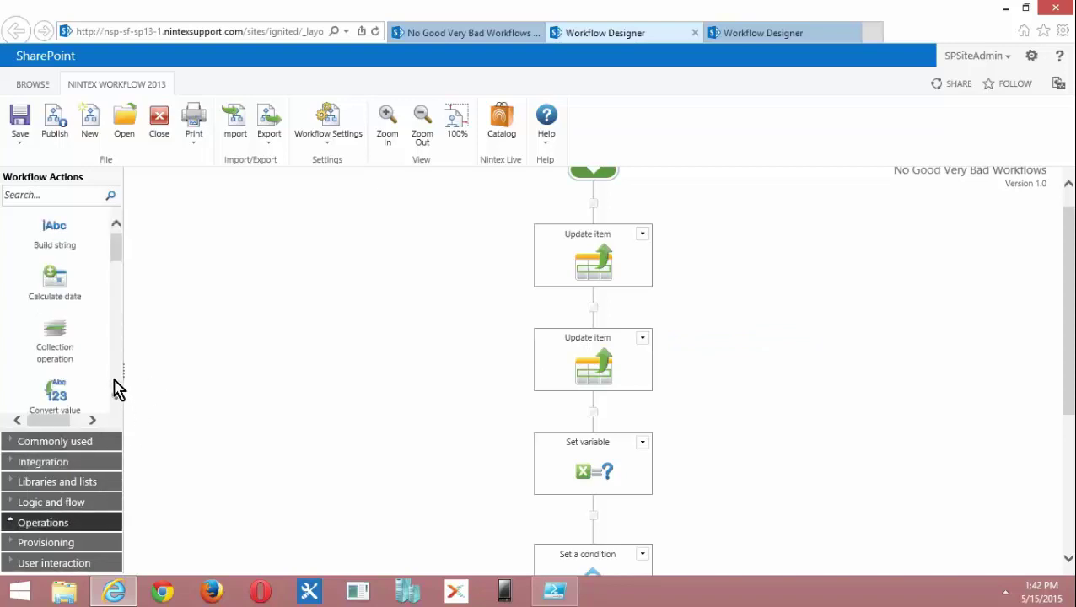
scroll(117, 384, down, 3)
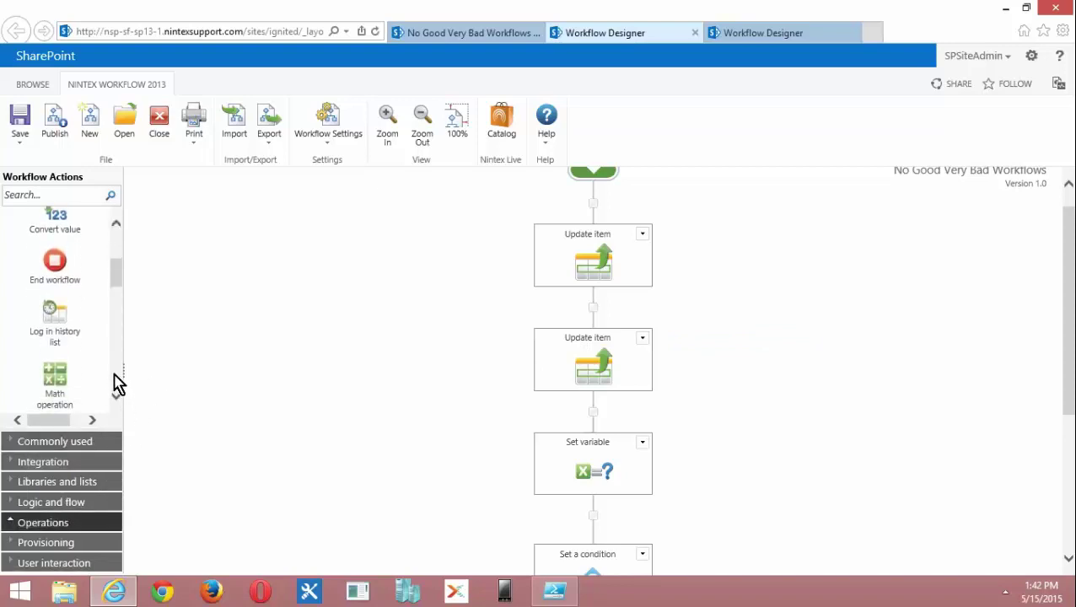
click(65, 506)
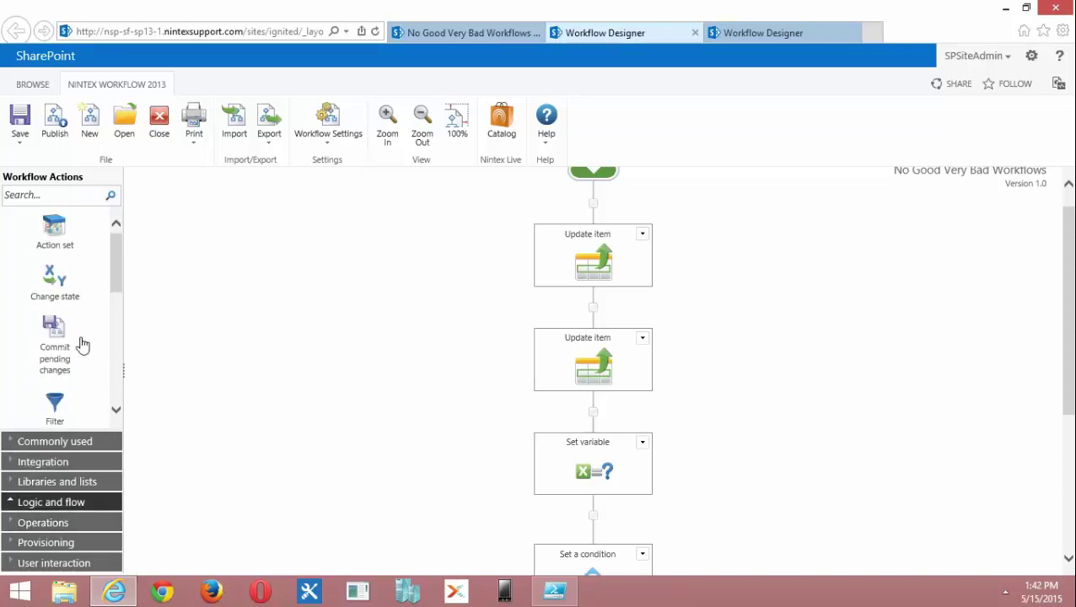
drag(65, 337, 600, 422)
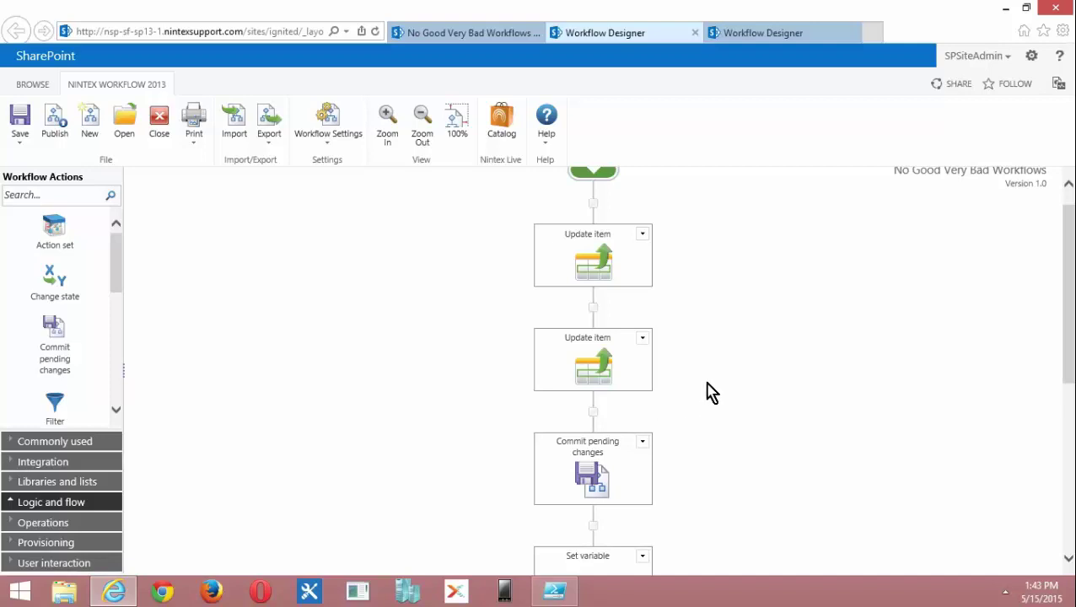
mouse_move(628, 386)
mouse_move(620, 573)
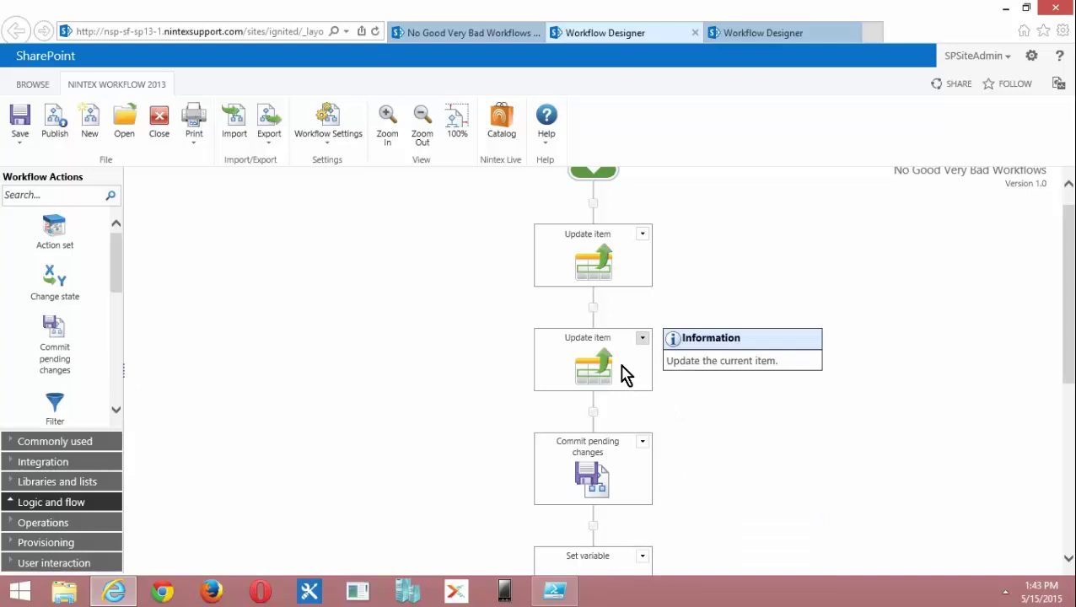
mouse_move(629, 500)
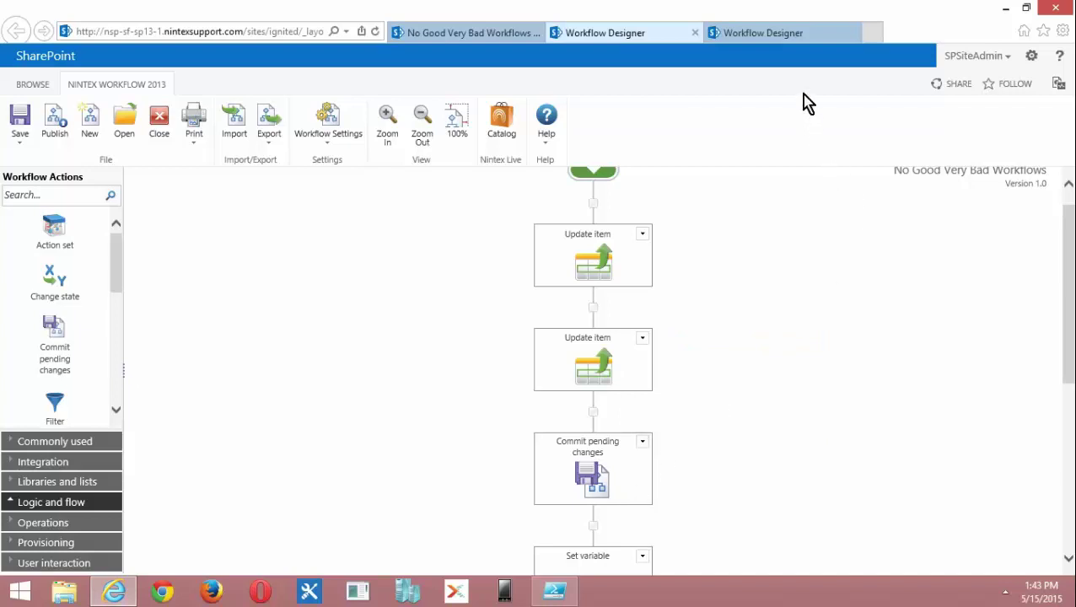
Step: Switch to the Too Much Batched Actions workflow and survey its Commit pending changes actions across the parallel branches
click(798, 35)
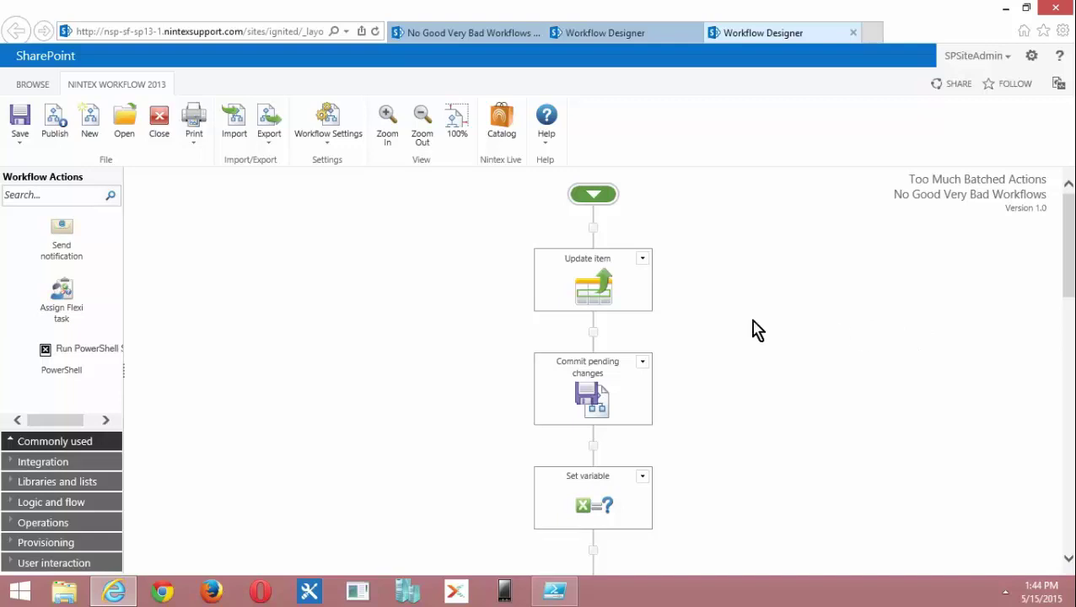
mouse_move(637, 308)
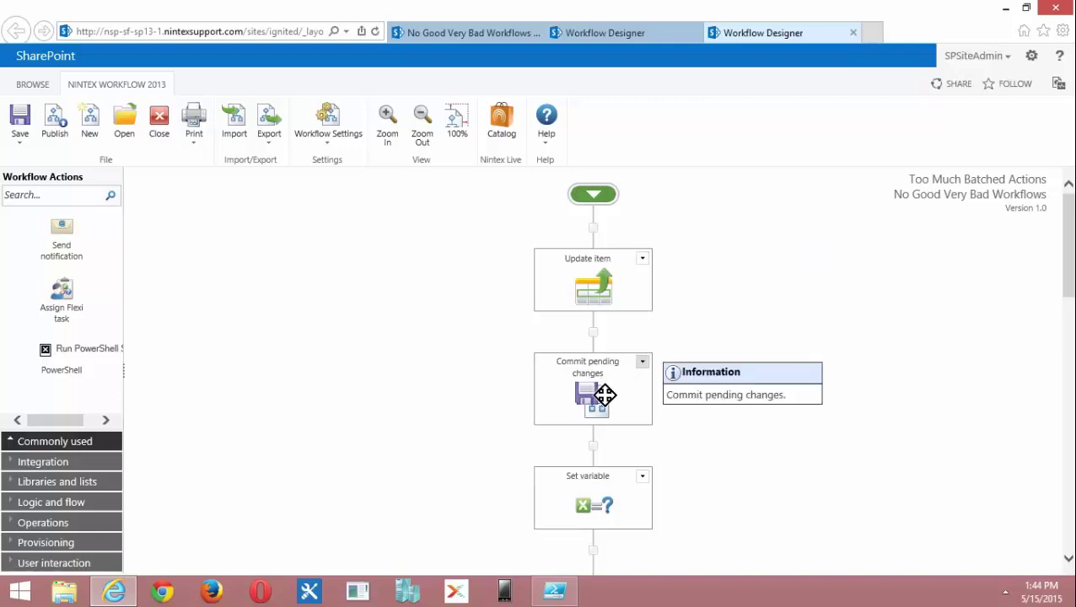
drag(1064, 257, 1035, 364)
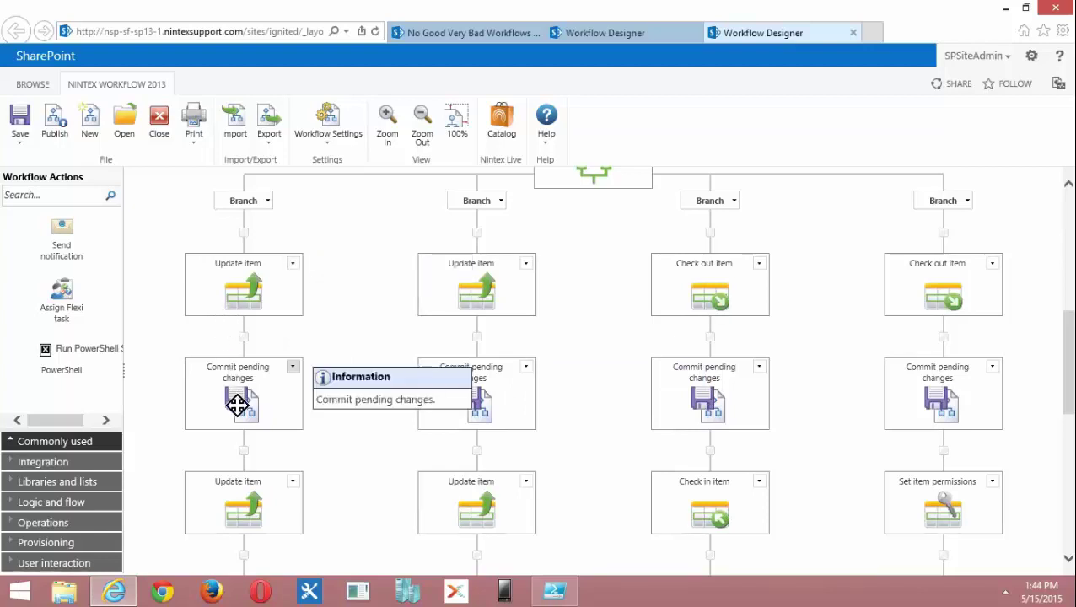
drag(1068, 362, 1061, 507)
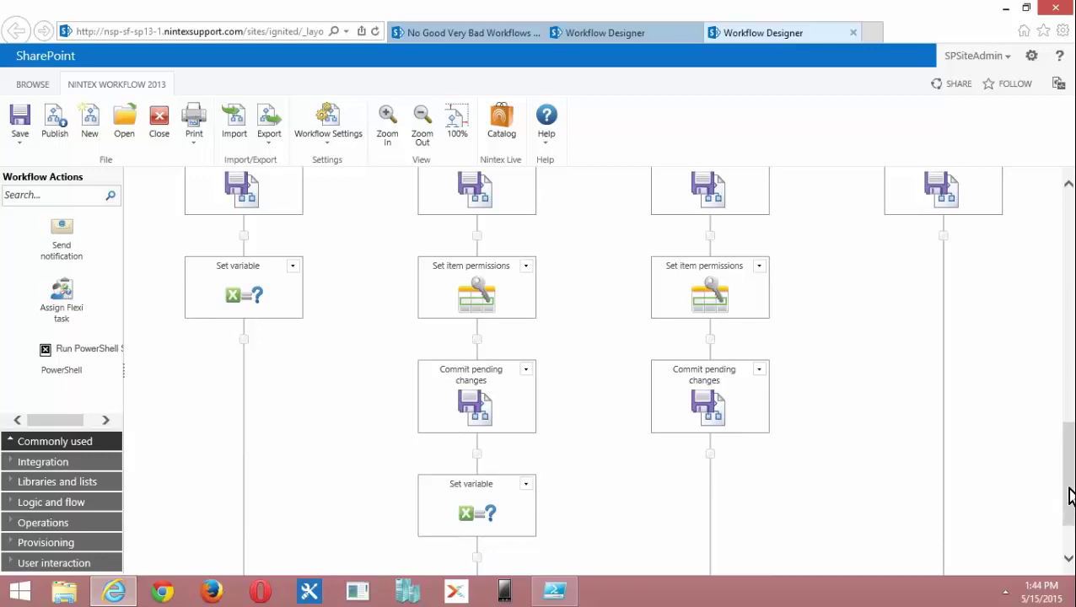
drag(1068, 497, 1059, 273)
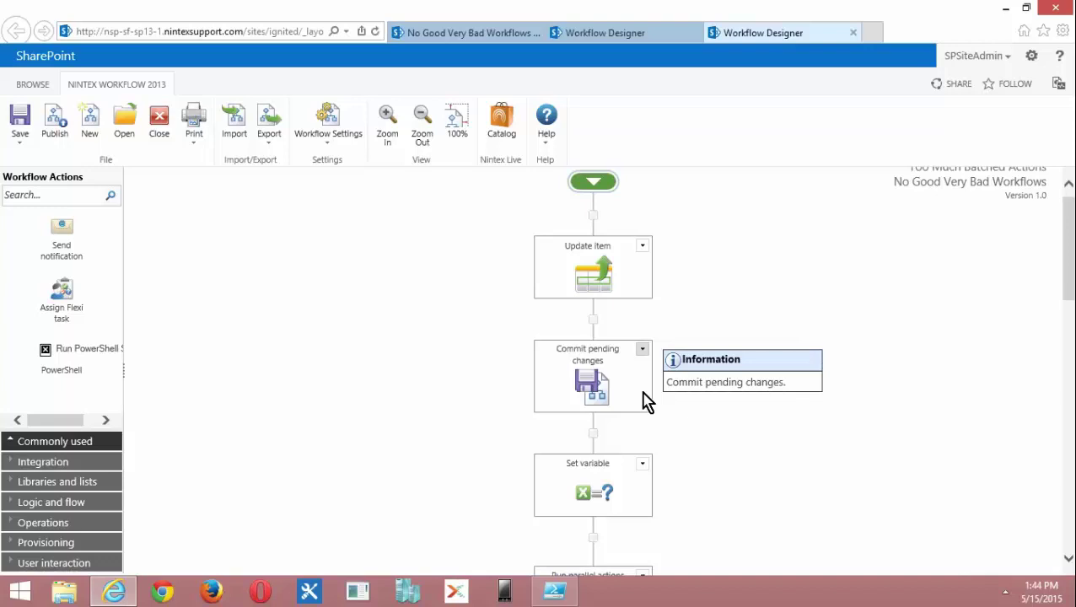
Step: Check the settings of the Set variable and Update item actions above the parallel branches
double_click(603, 492)
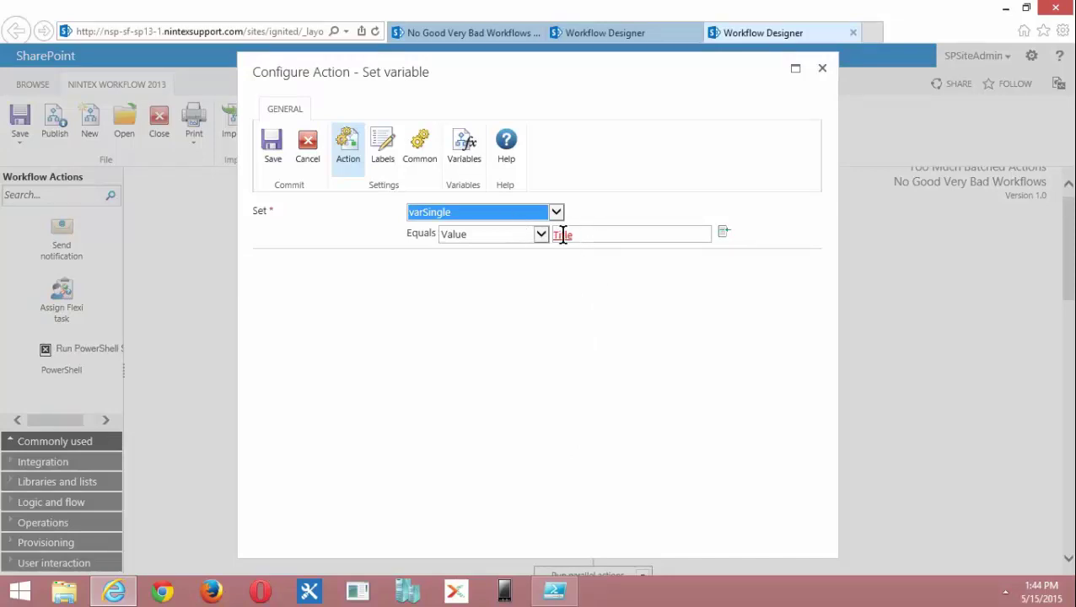
click(313, 154)
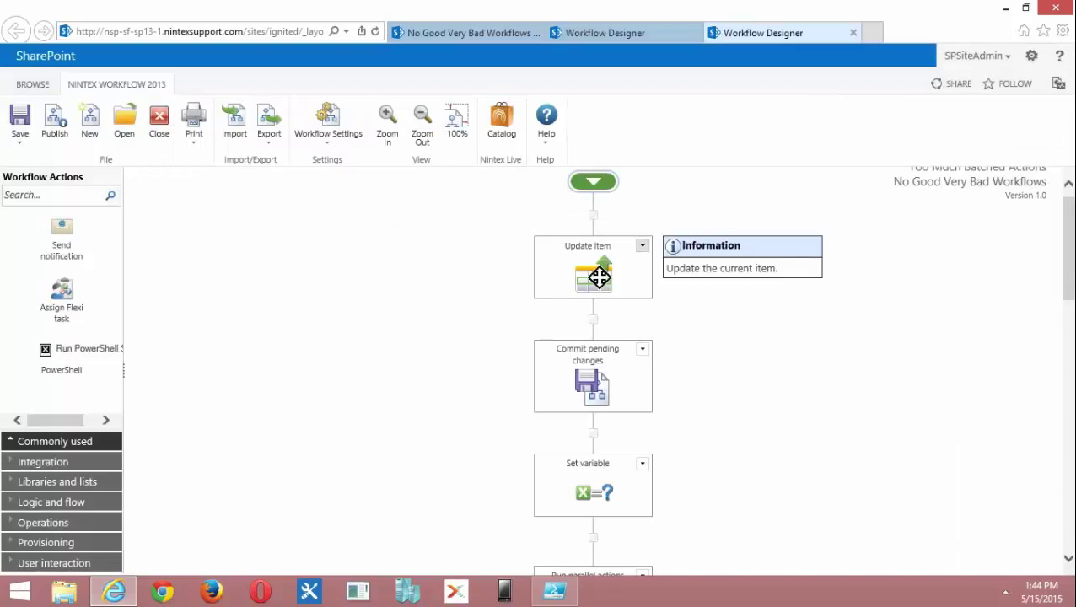
double_click(599, 285)
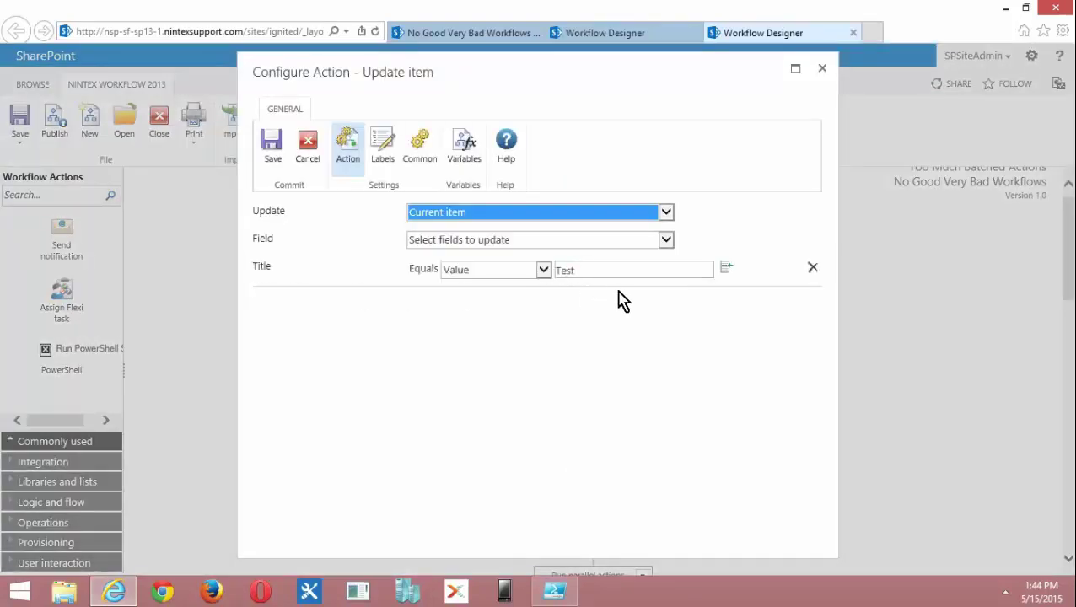
click(309, 159)
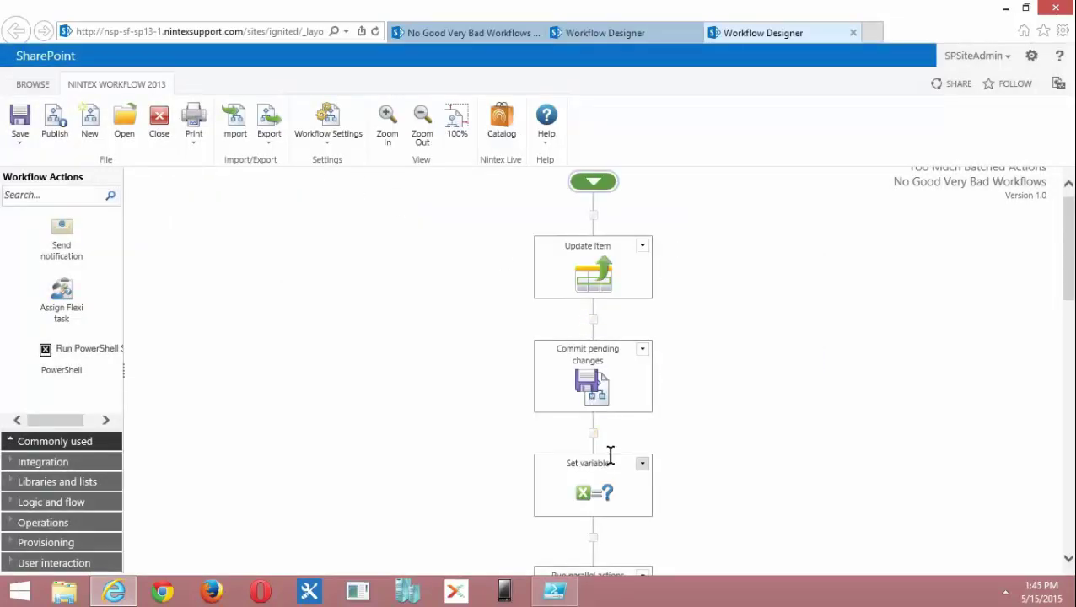
Step: Check the settings of the Set variable action in the first parallel branch
drag(1065, 272, 1069, 371)
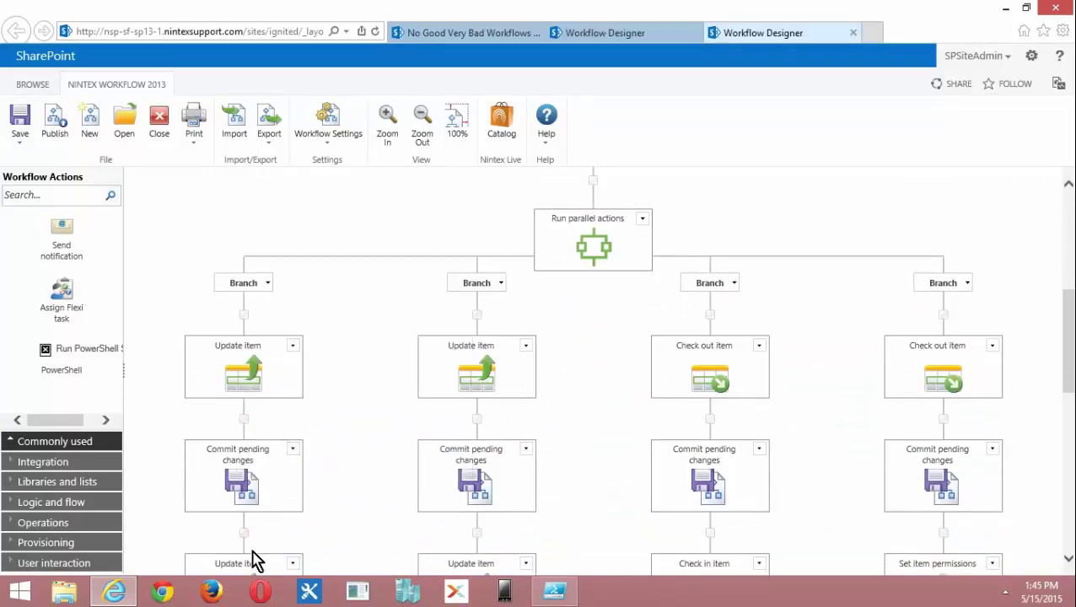
drag(1071, 350, 1068, 394)
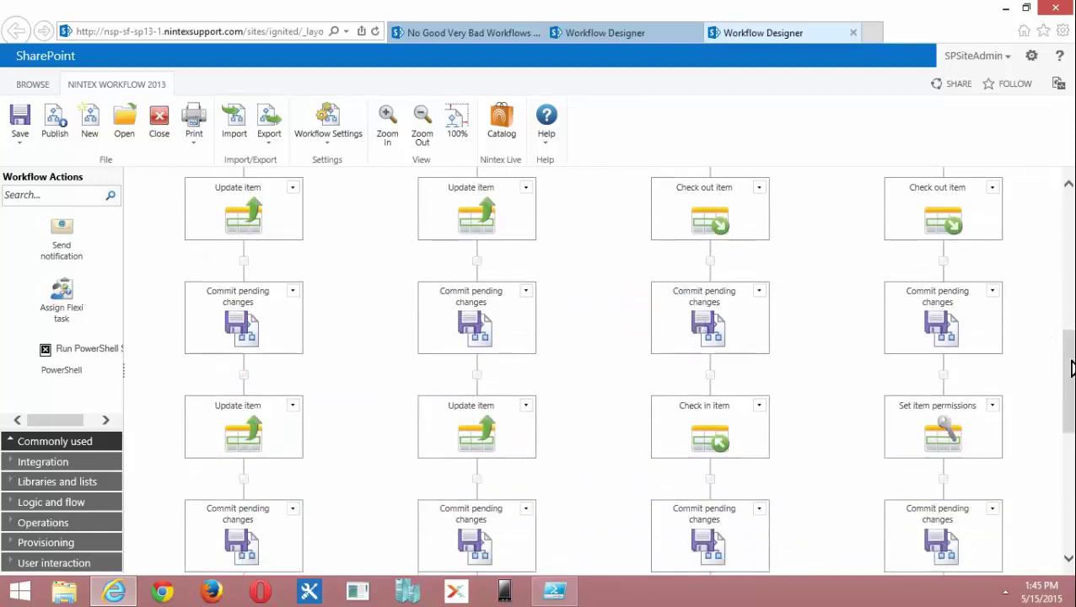
drag(1068, 364, 1068, 419)
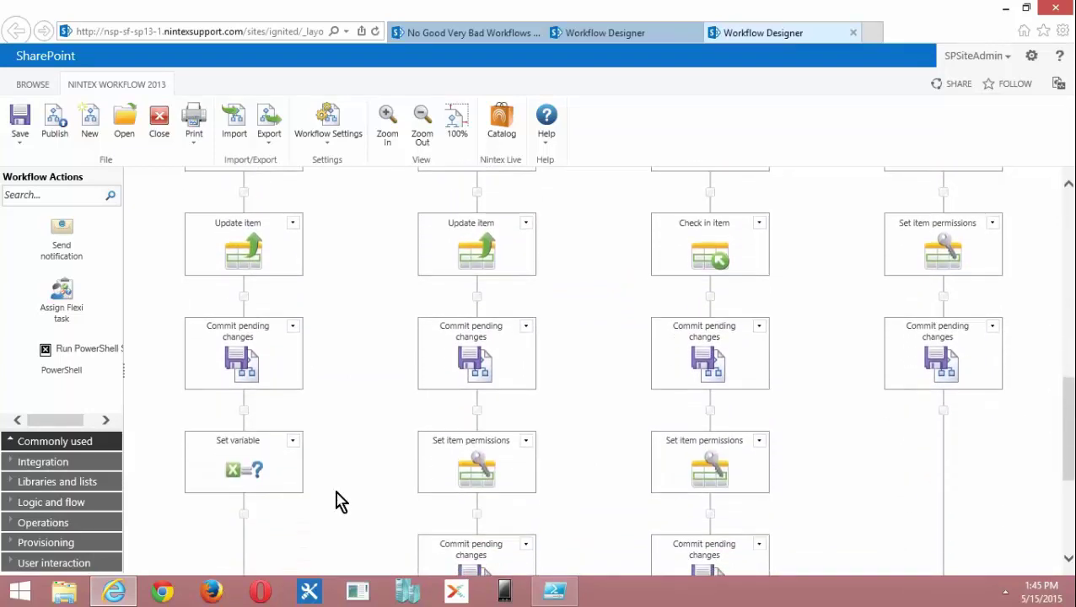
double_click(242, 474)
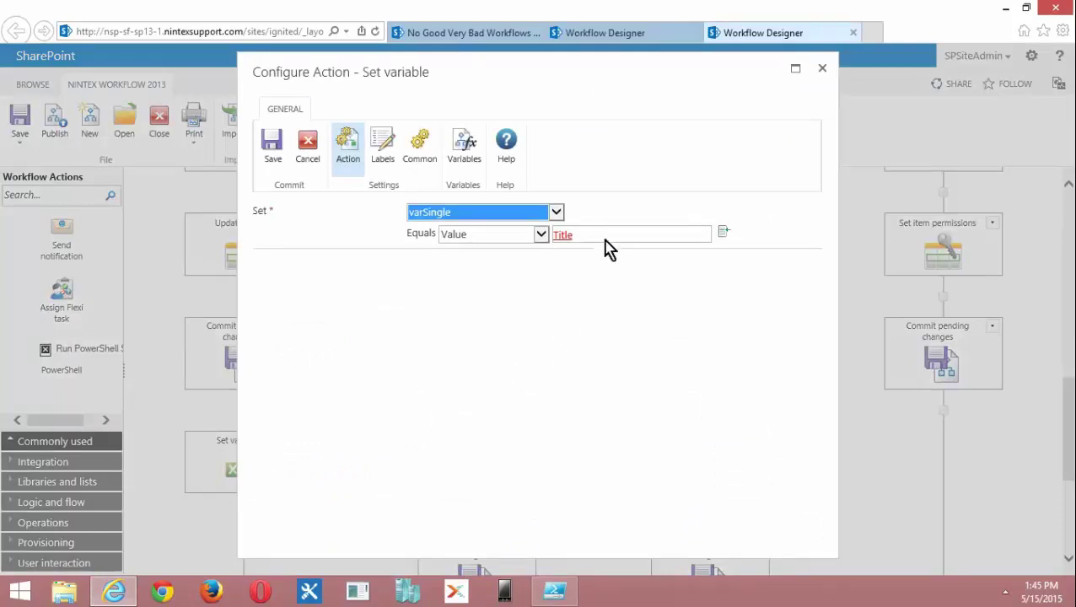
click(822, 69)
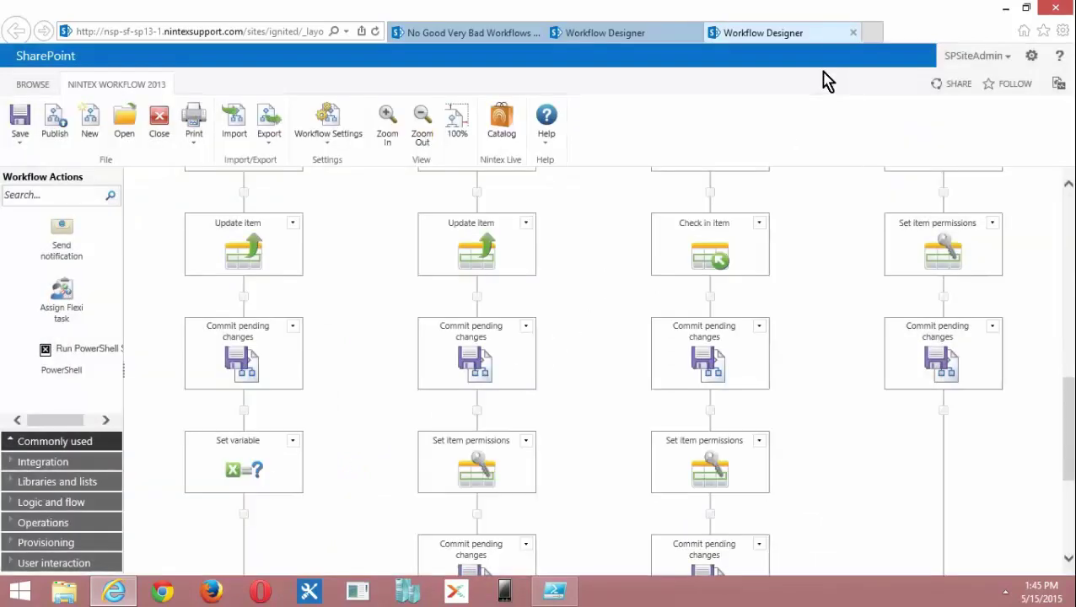
Step: Delete the Commit pending changes action between the two Update item actions in the first parallel branch
drag(1073, 413, 1067, 352)
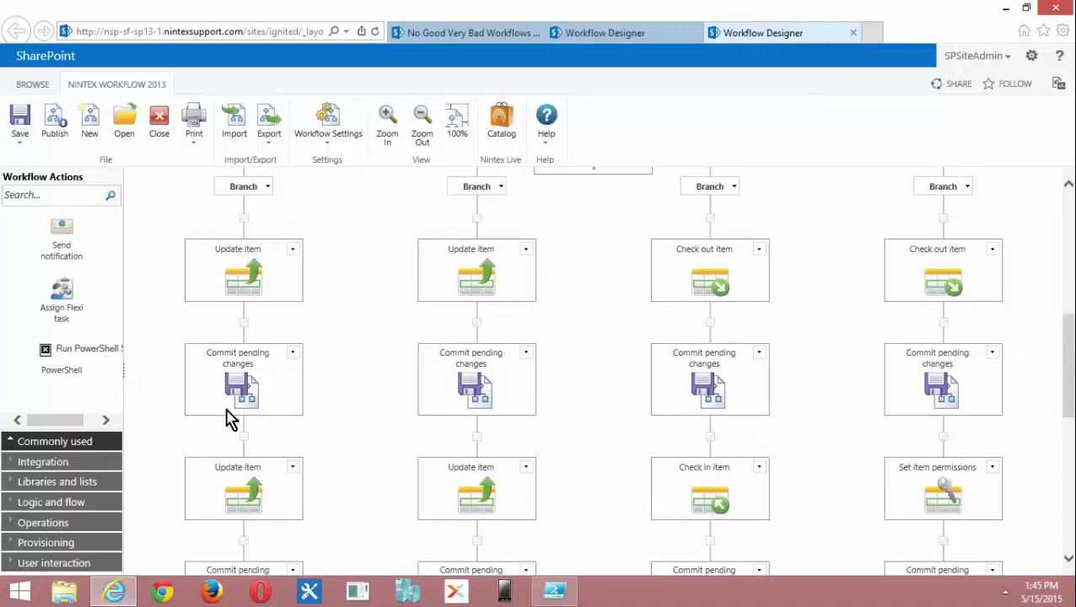
click(292, 353)
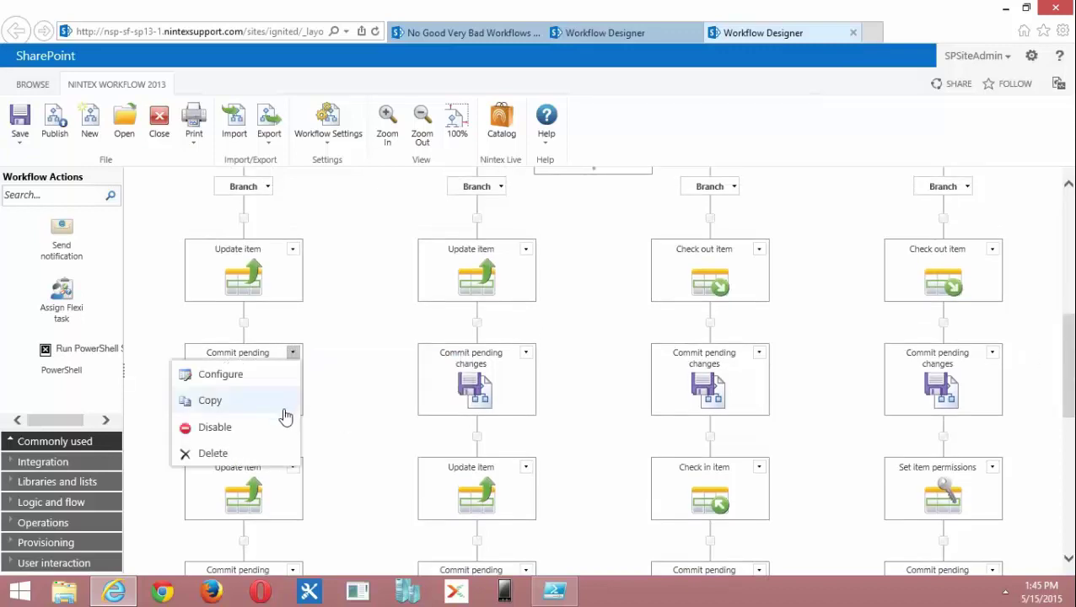
click(232, 456)
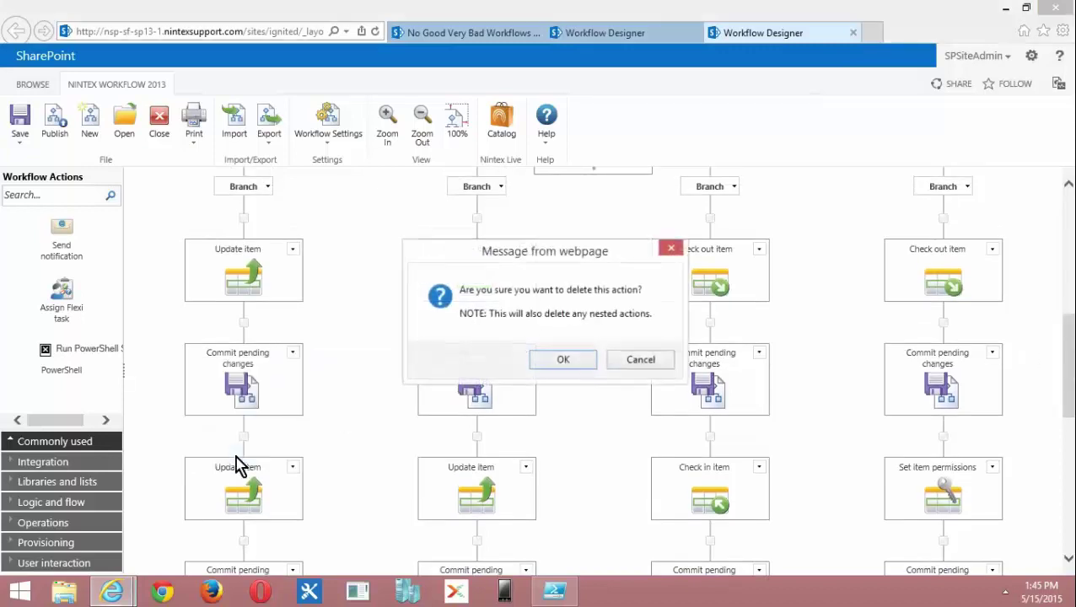
click(557, 361)
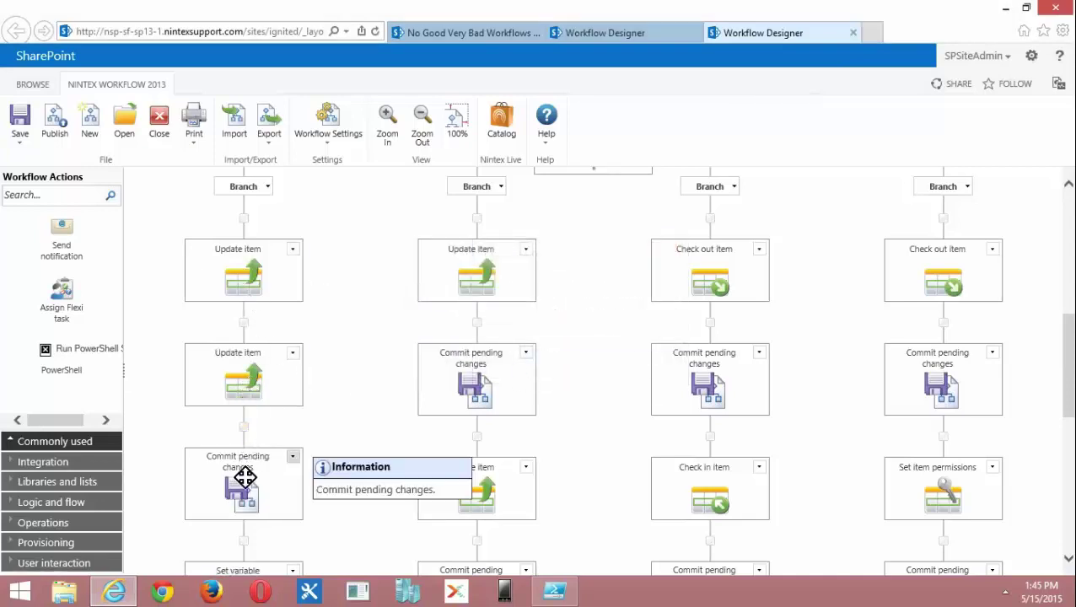
click(259, 567)
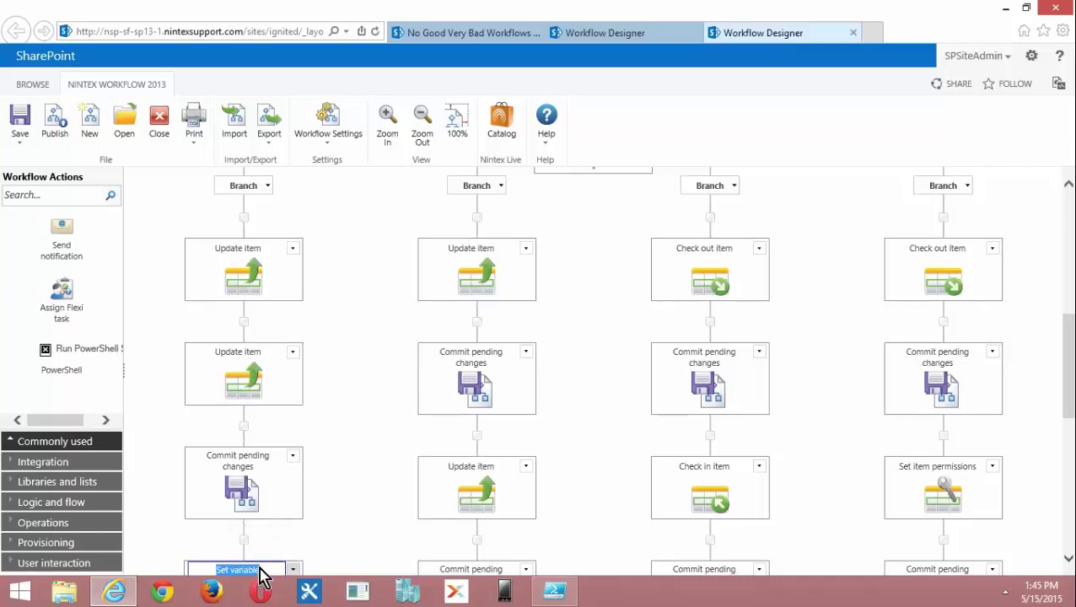
click(571, 374)
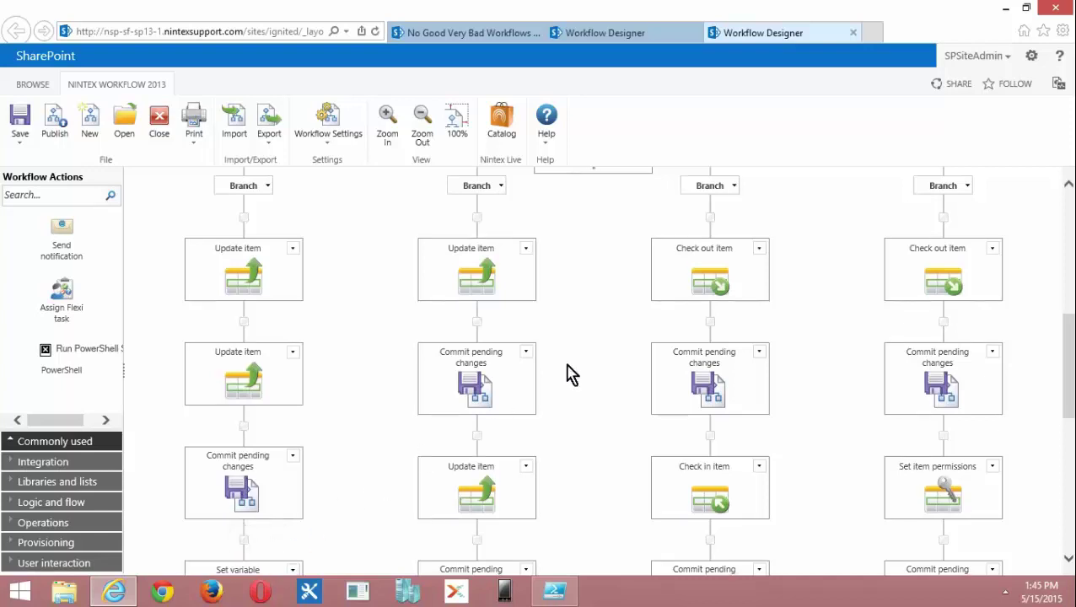
Step: Delete the Commit pending changes action between the two Update item actions in the second parallel branch
click(525, 351)
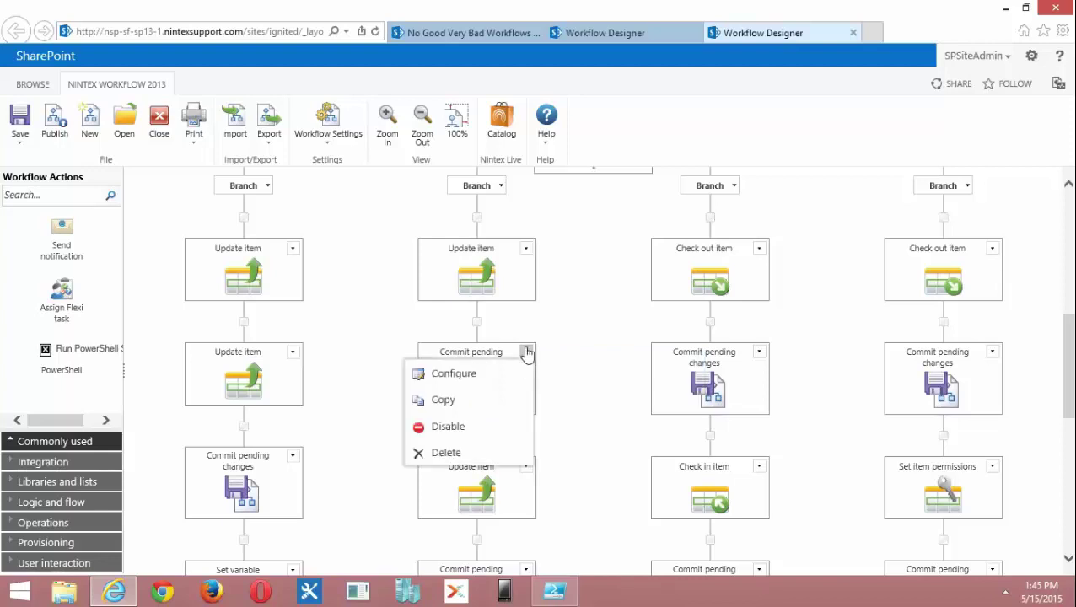
click(483, 456)
click(563, 362)
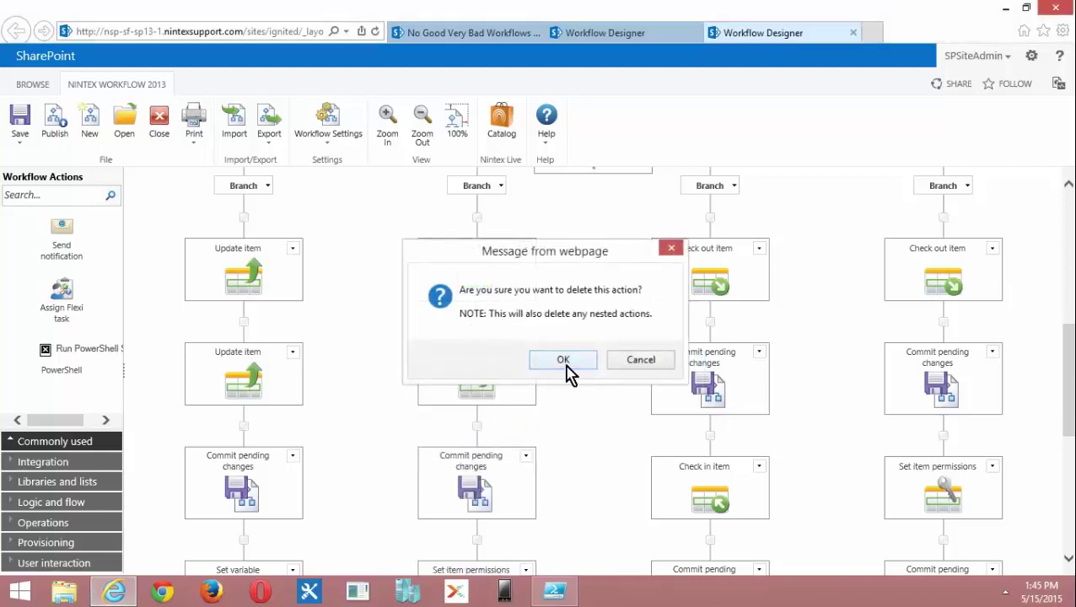
Step: Delete the Commit pending changes action between Check out item and Check in item in the third parallel branch
click(759, 351)
click(679, 453)
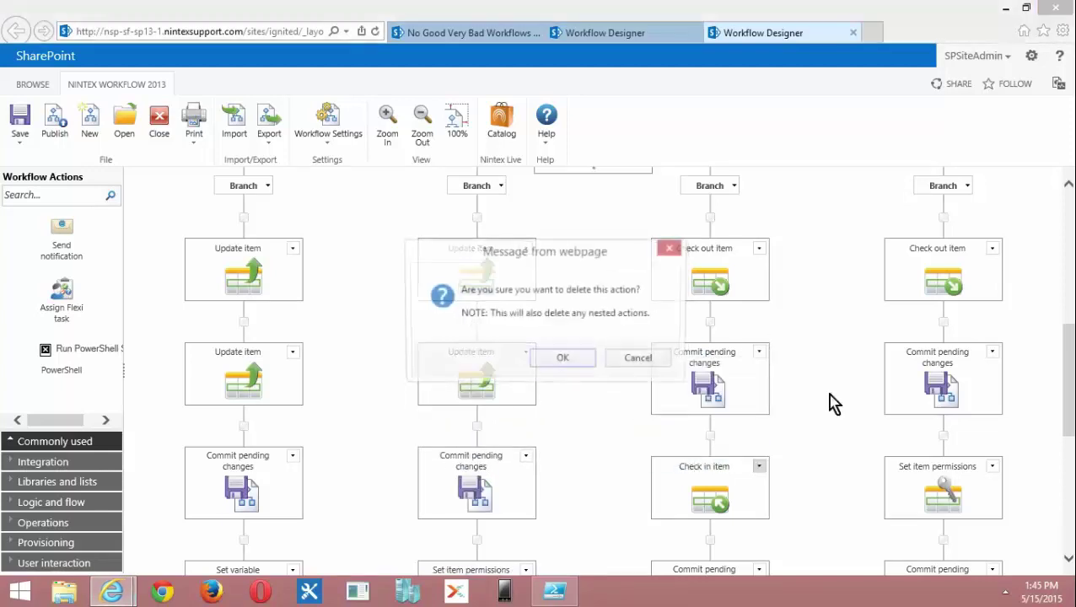
click(550, 361)
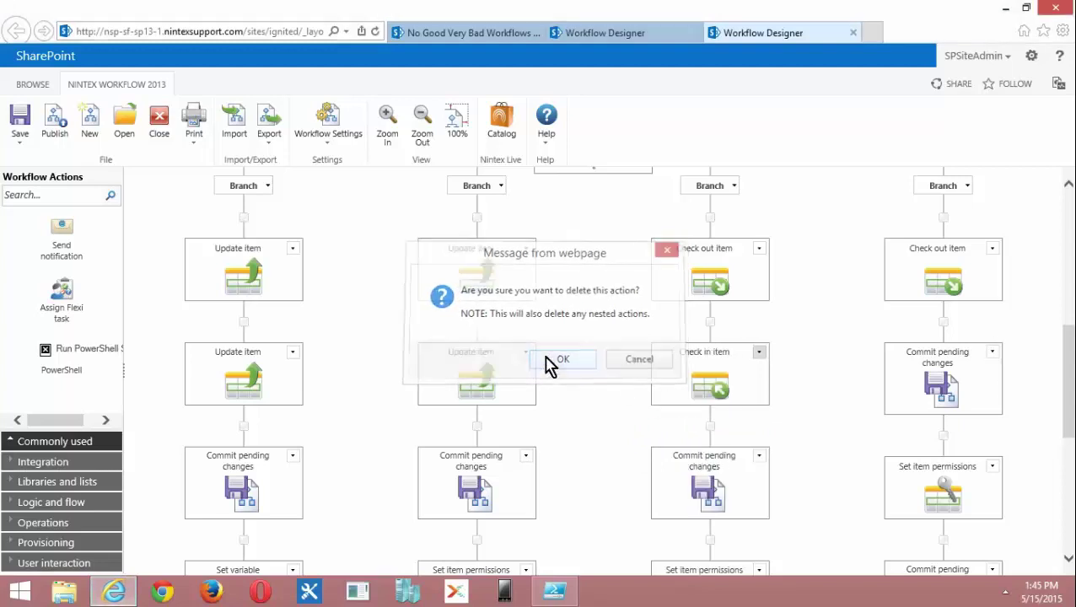
click(992, 352)
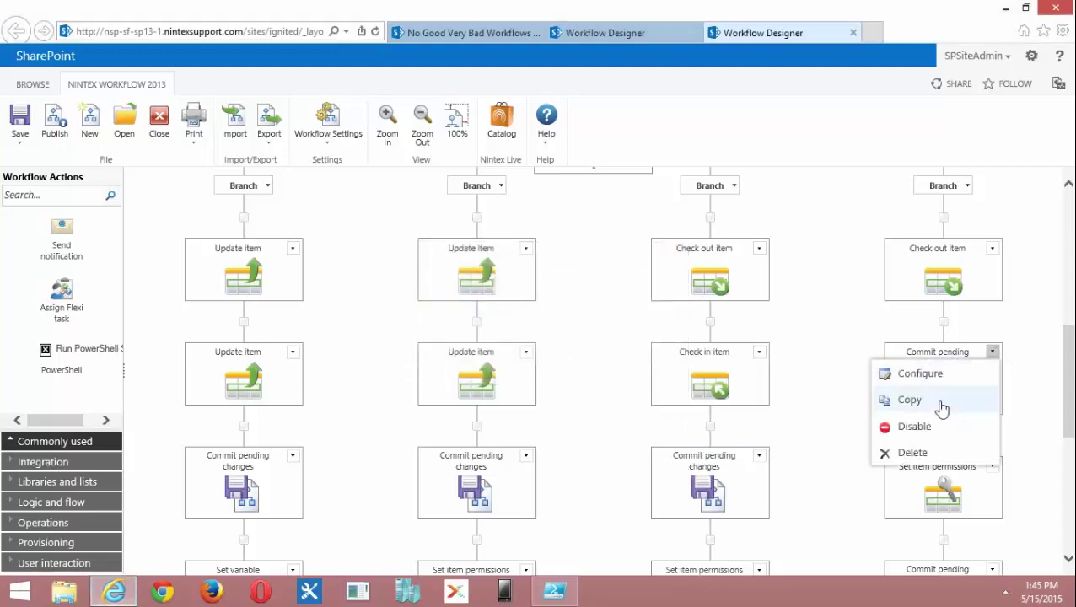
click(1033, 386)
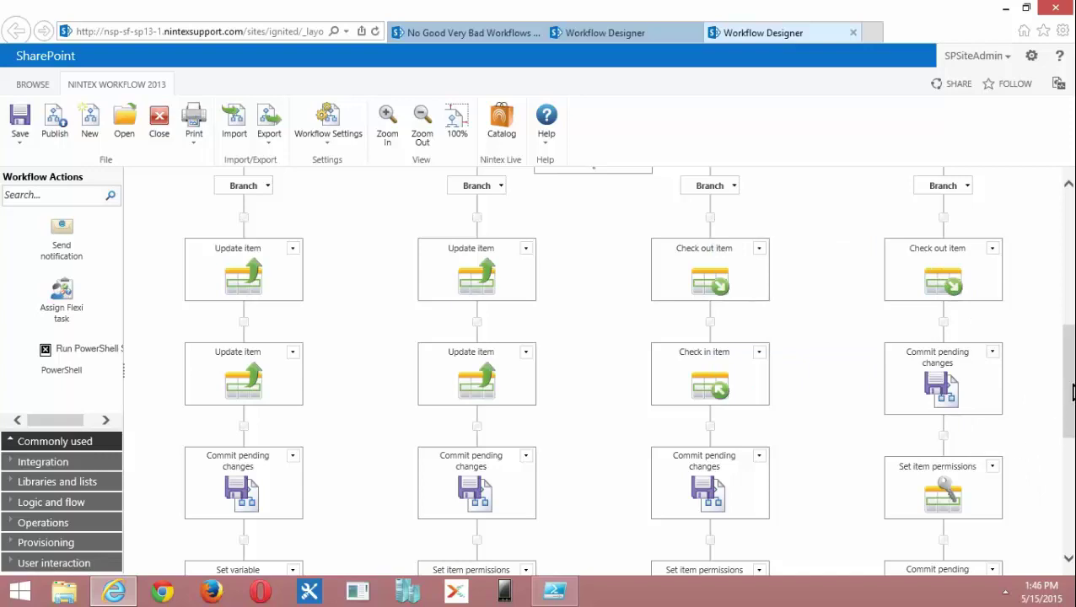
Step: Delete the final Commit pending changes action below Set item permissions in the third parallel branch
mouse_move(1073, 393)
mouse_down()
mouse_move(1069, 428)
mouse_move(1068, 391)
mouse_move(1064, 403)
mouse_up()
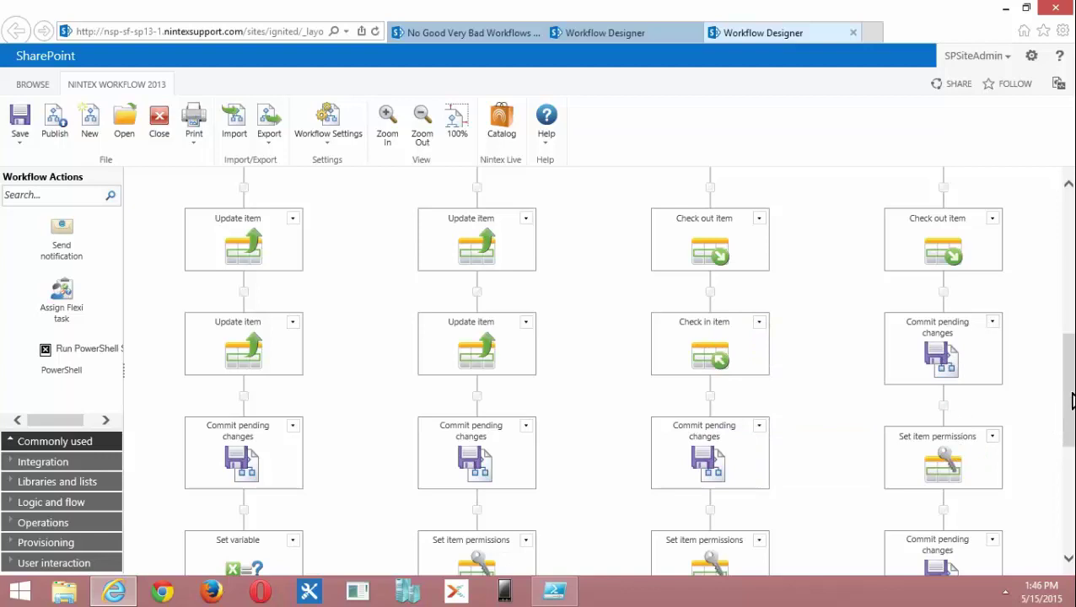
drag(1067, 381, 1059, 442)
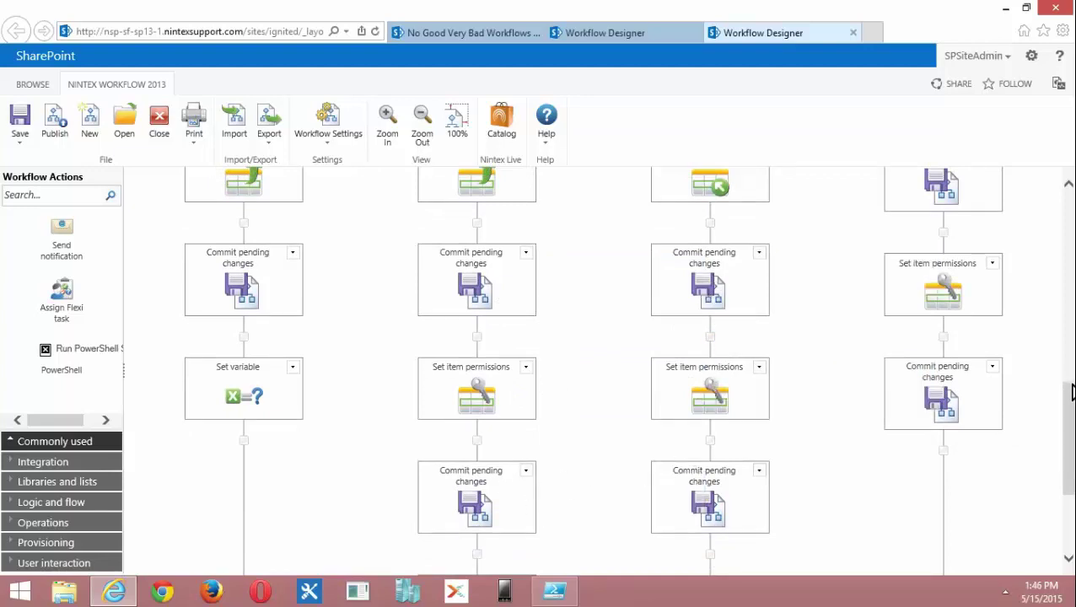
drag(1068, 401, 1072, 469)
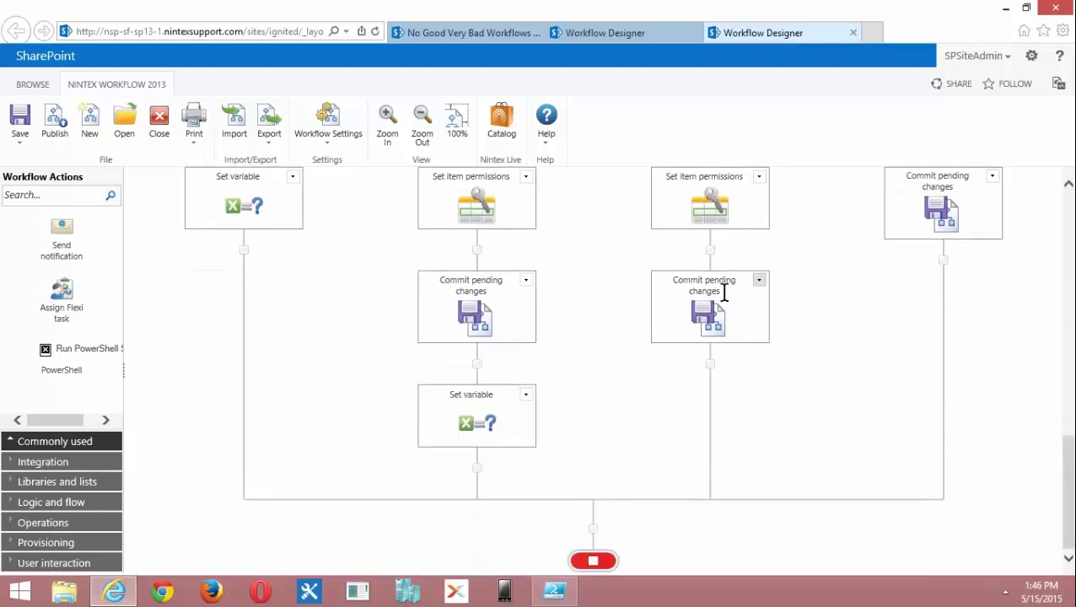
click(758, 281)
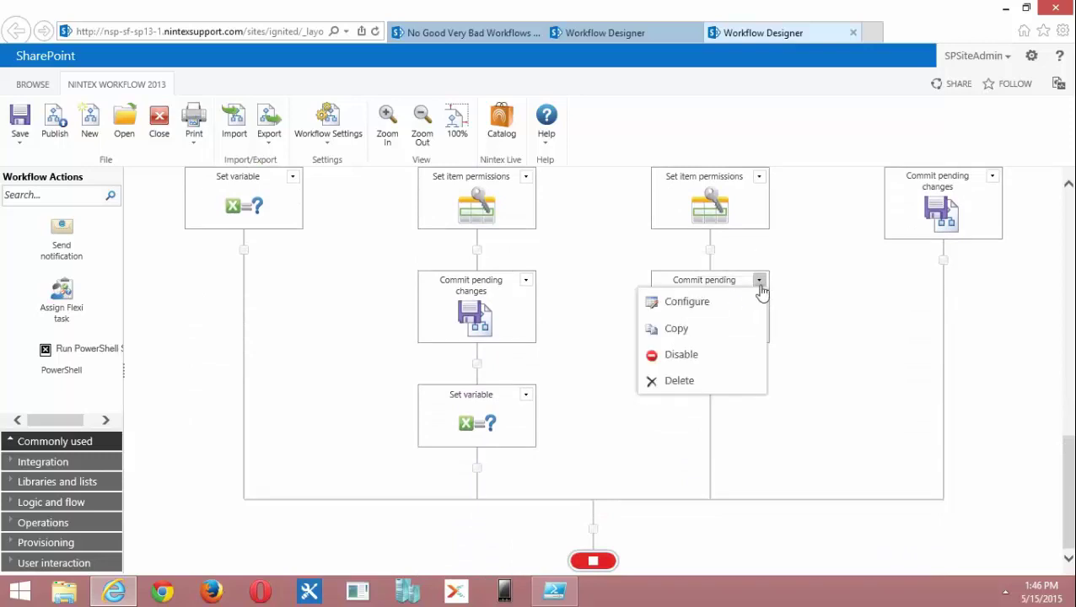
click(702, 381)
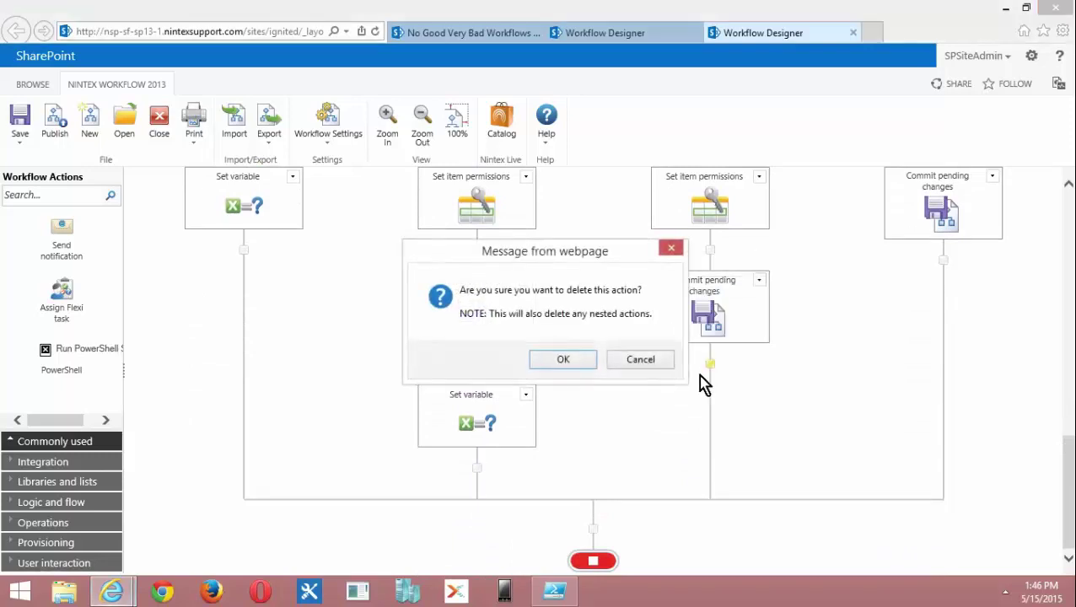
click(580, 364)
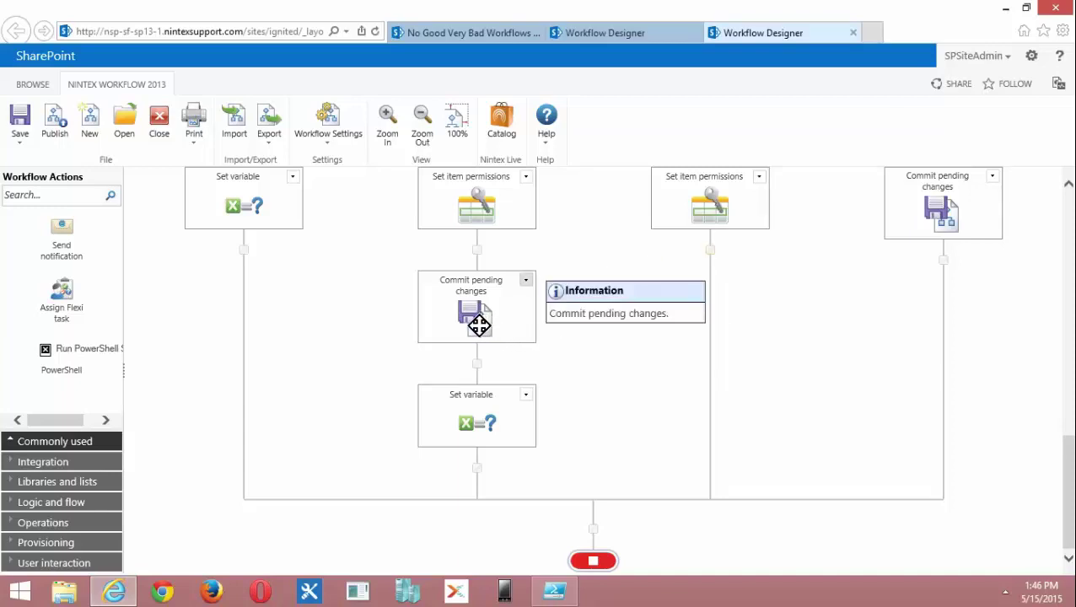
Step: Delete the Commit pending changes action between Update item and Set item permissions in the second parallel branch
mouse_move(483, 418)
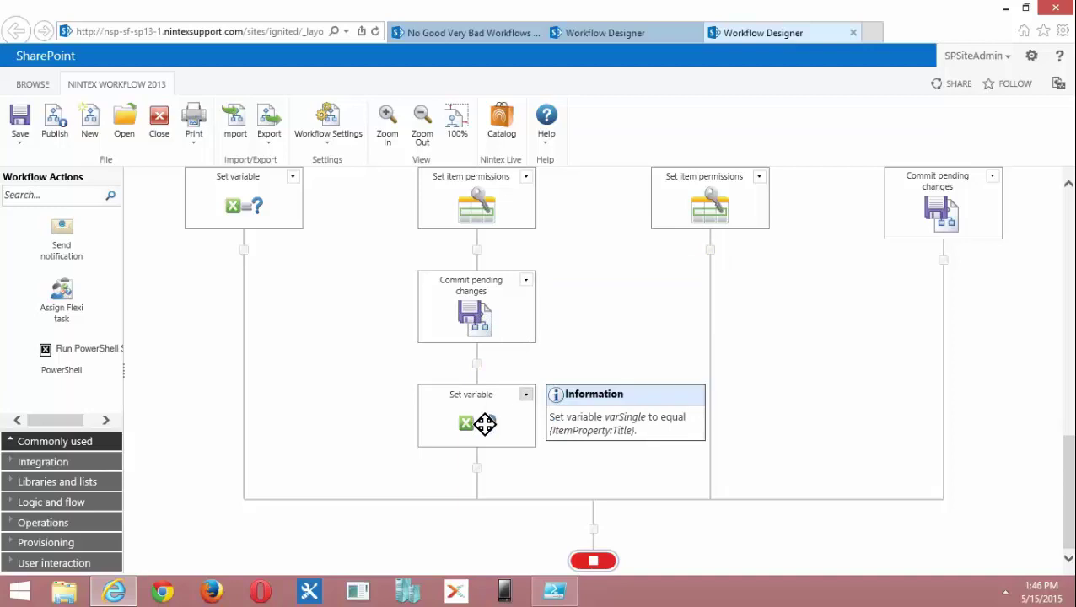
scroll(557, 319, up, 3)
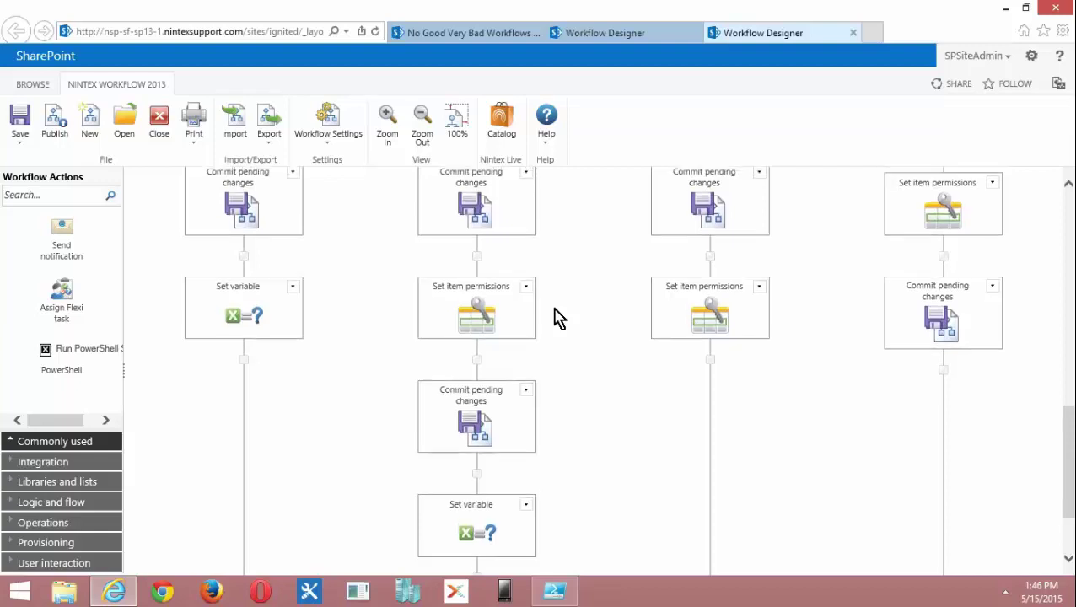
scroll(557, 318, up, 3)
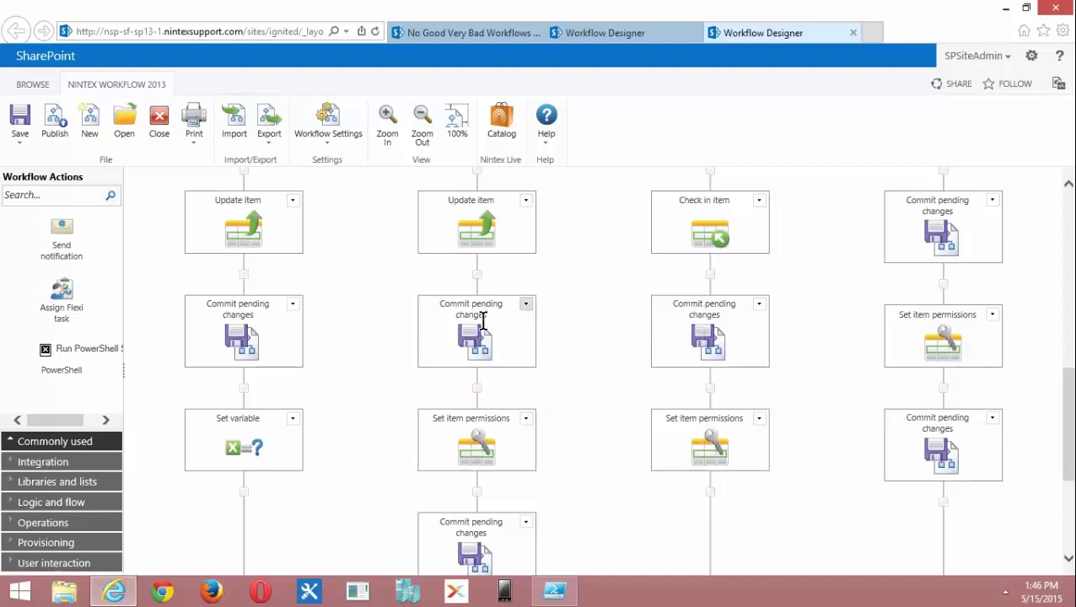
click(526, 306)
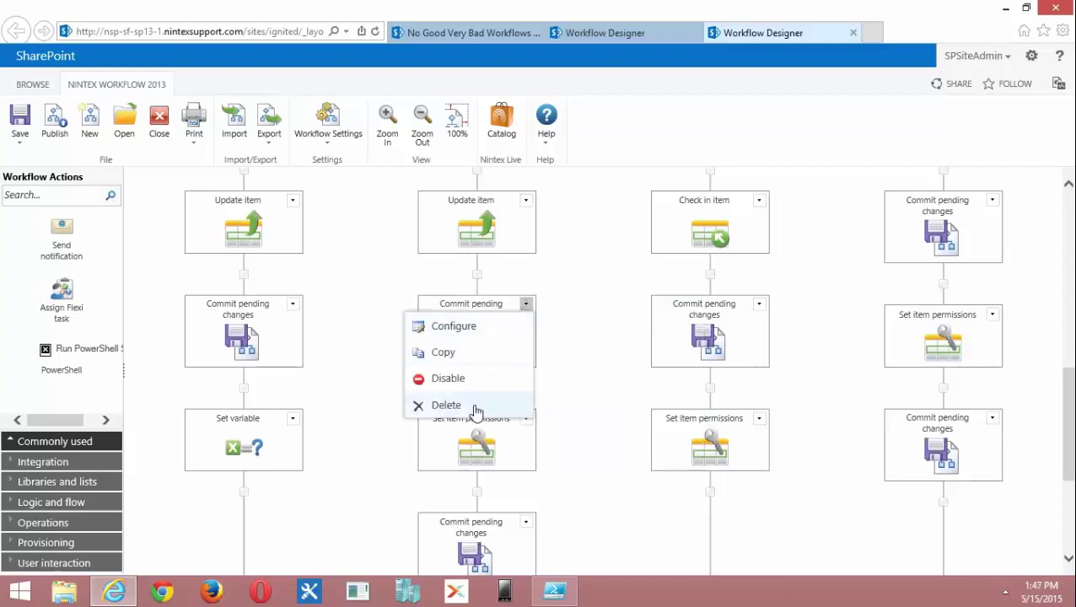
click(446, 405)
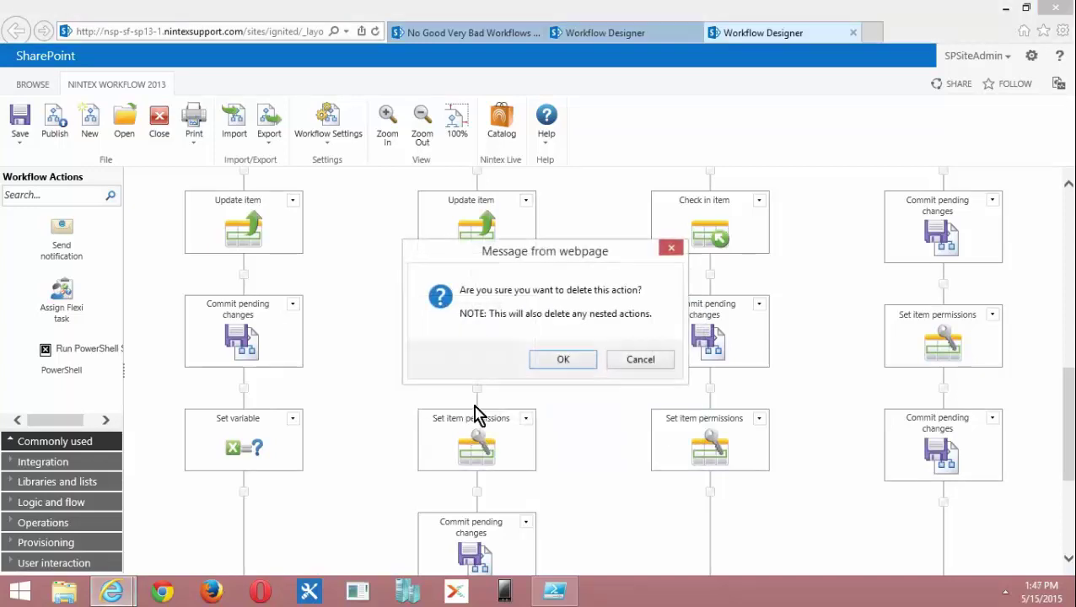
click(574, 363)
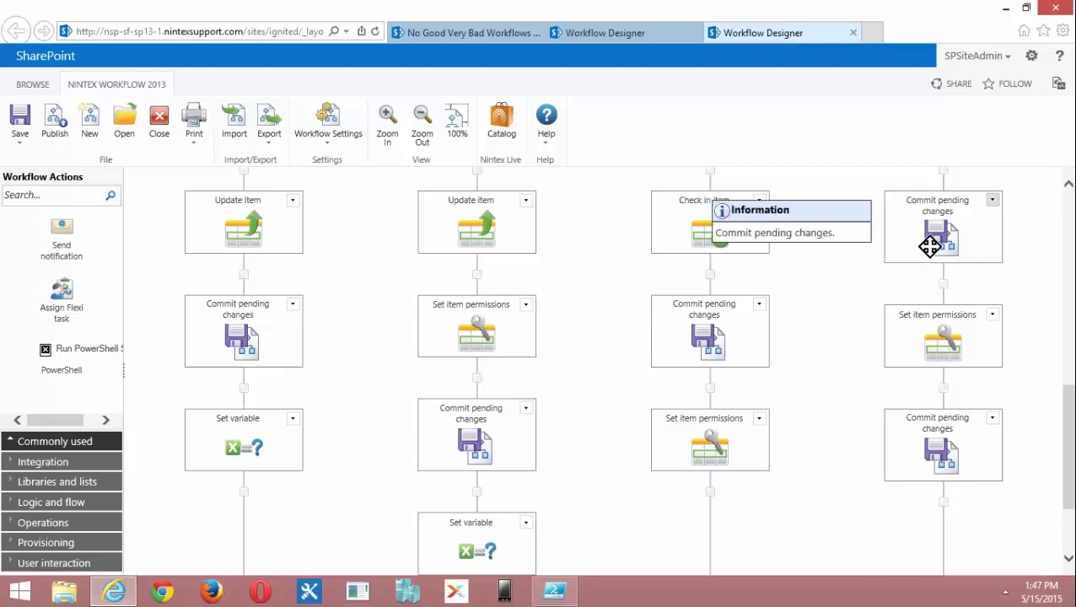
scroll(869, 251, up, 1)
scroll(869, 251, up, 1)
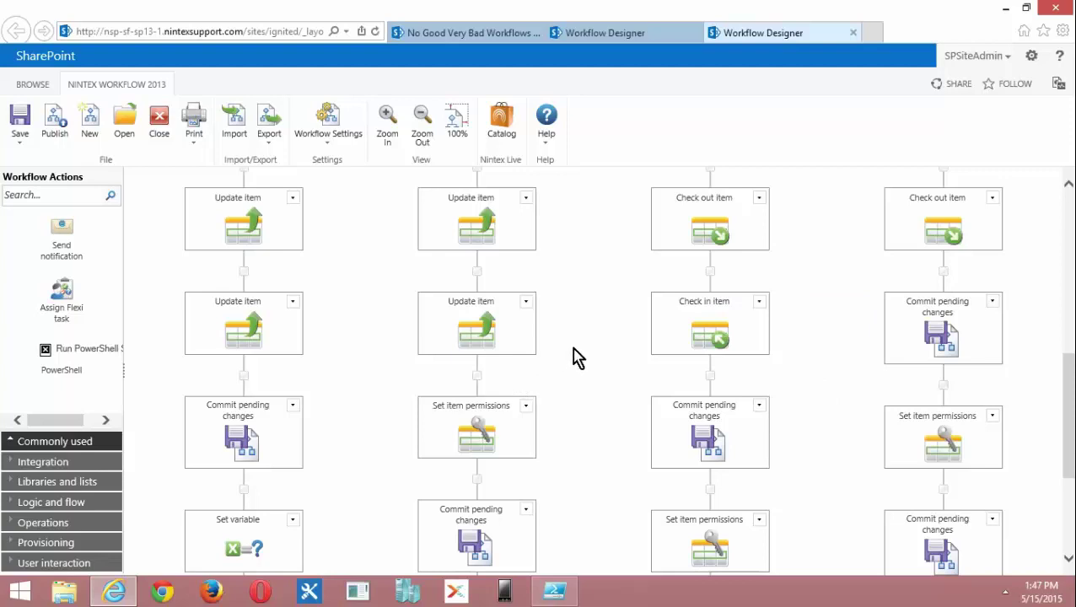
scroll(573, 357, down, 2)
scroll(573, 357, down, 3)
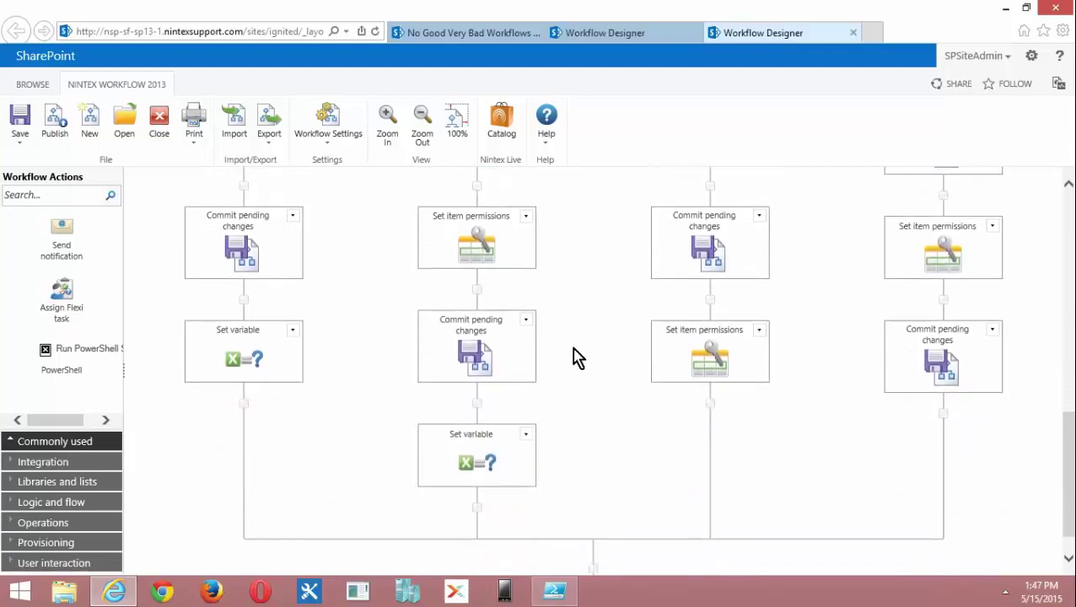